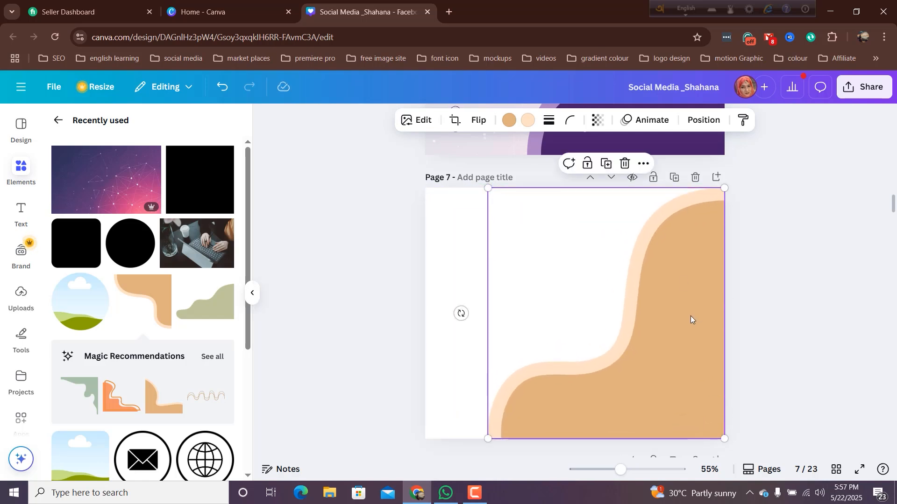
- Enlarge the wavy corner shape beyond page 7's right edge and recolour it dark purple #471d69 with a light purple #ae87c6 border
left_click_drag(674, 360, 733, 374)
left_click_drag(780, 204, 798, 166)
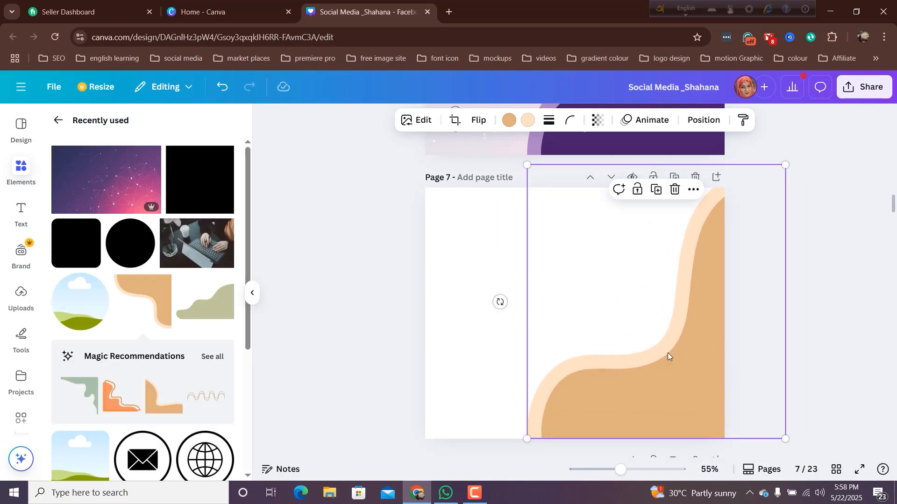
left_click(509, 121)
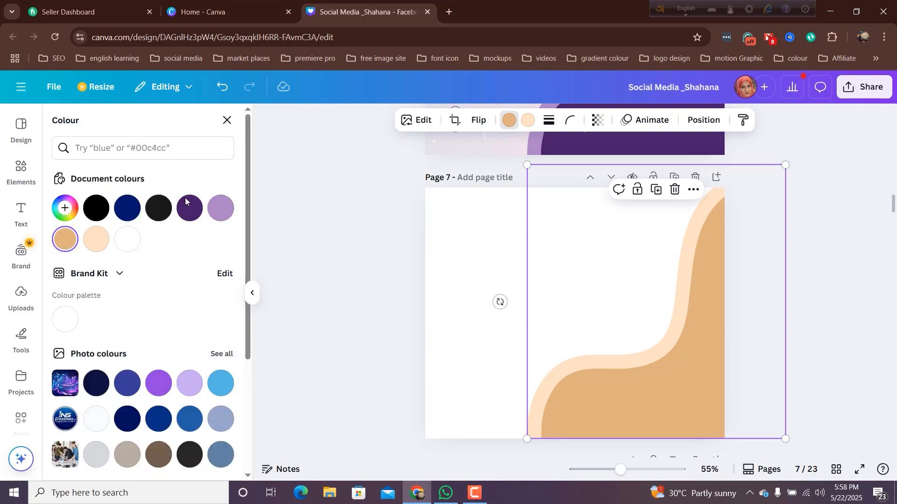
left_click(185, 213)
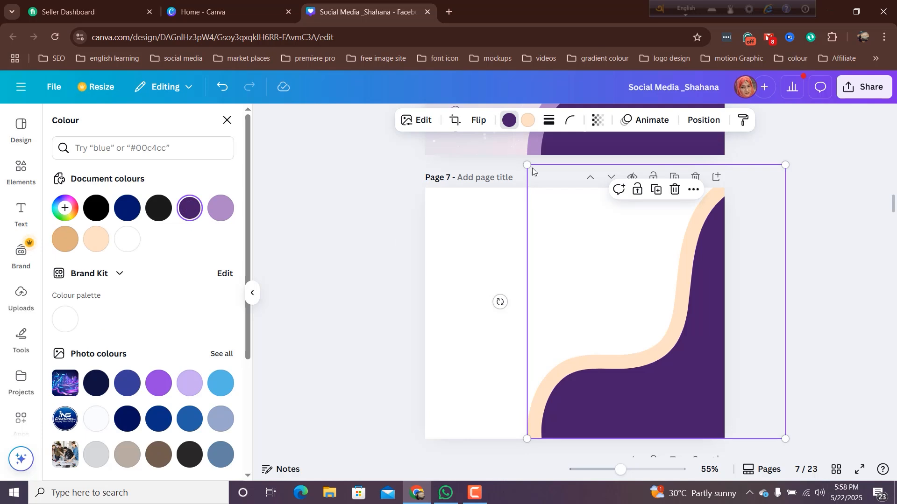
left_click(528, 121)
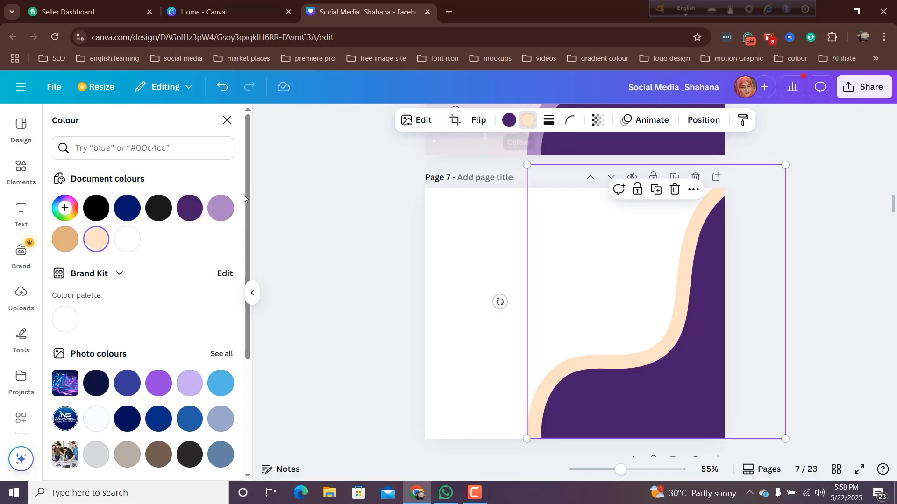
left_click(221, 209)
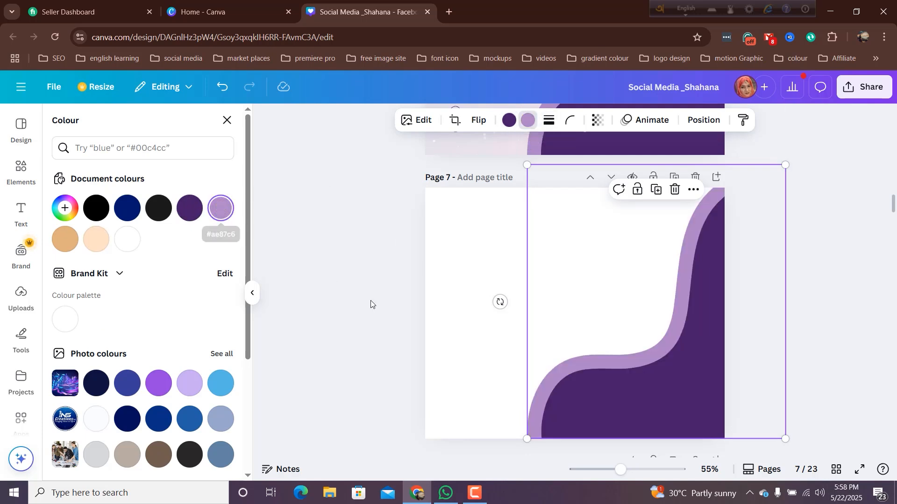
key("Escape")
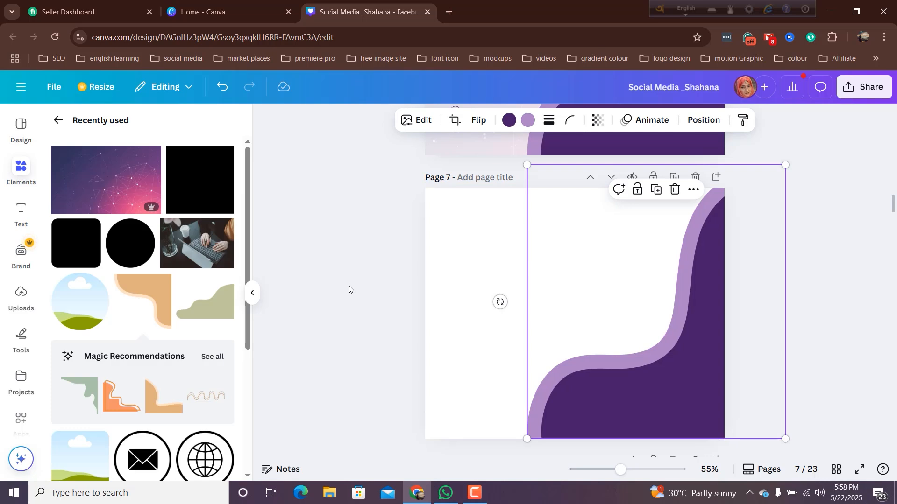
left_click(349, 285)
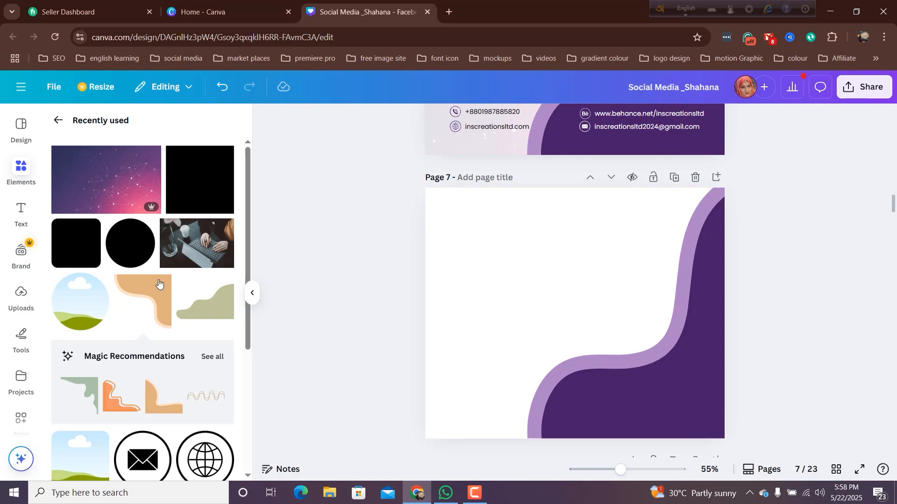
- Add a second copy of the tan wavy corner shape to page 7, rotate it and fit it into the page's upper-left corner
left_click(149, 300)
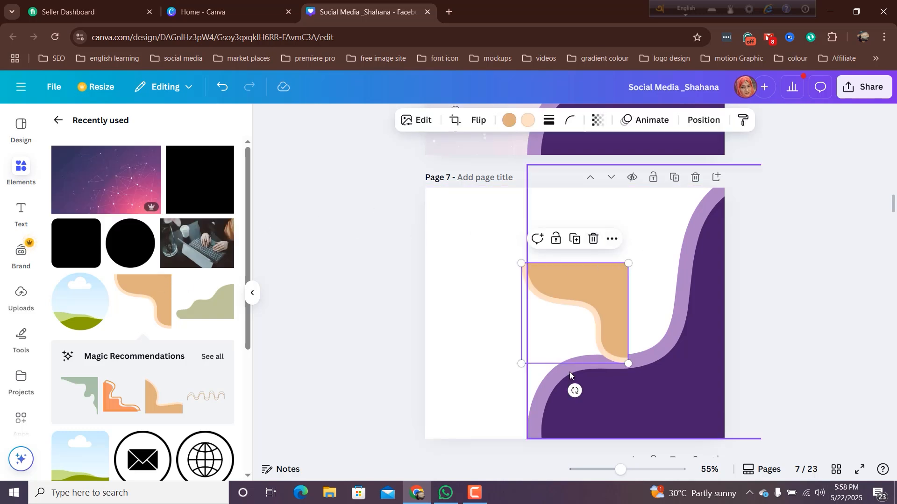
left_click_drag(596, 387, 637, 312)
left_click_drag(544, 293, 440, 215)
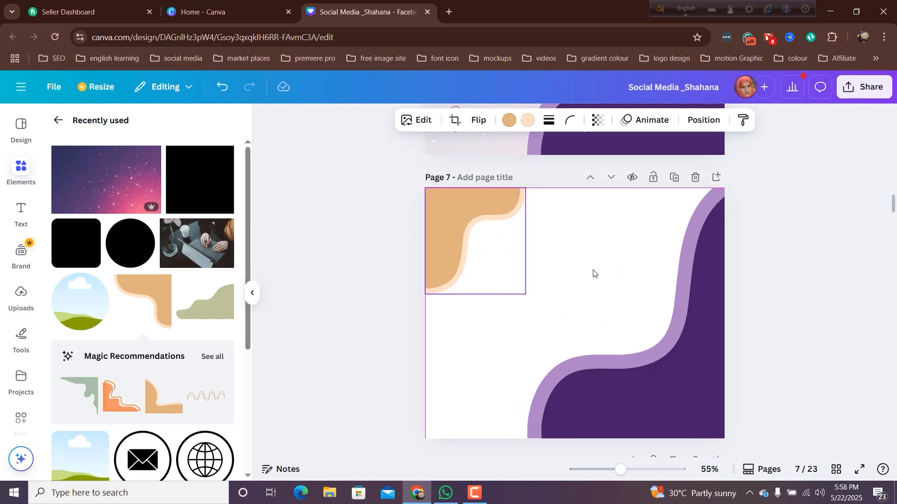
left_click(467, 345)
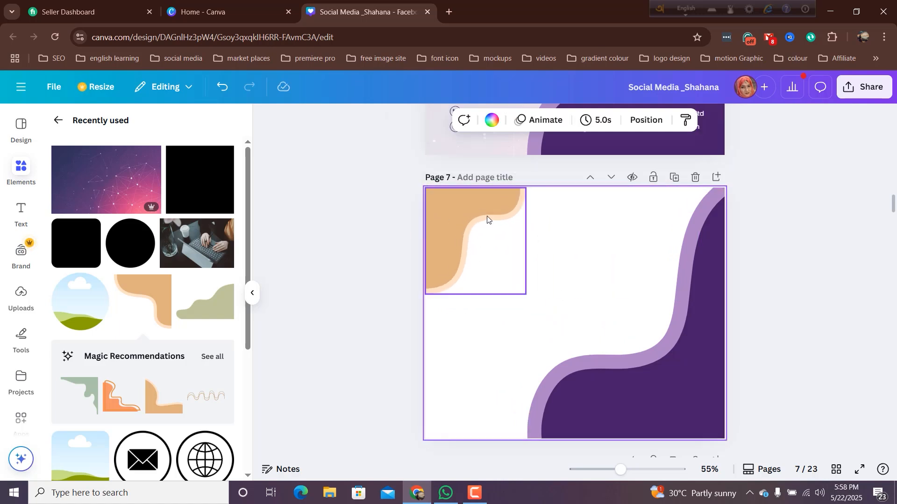
- Recolour the upper-left corner shape light purple #ae87c6 with a dark purple #471d69 border
left_click(463, 218)
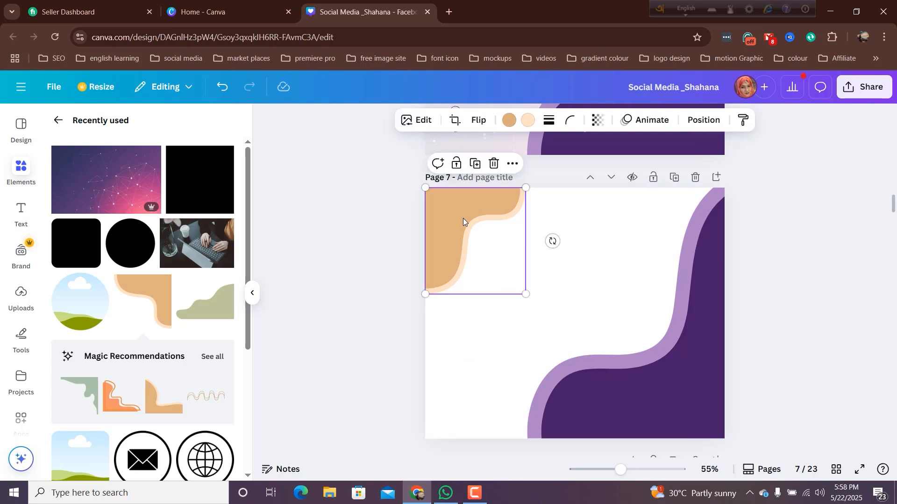
left_click(506, 120)
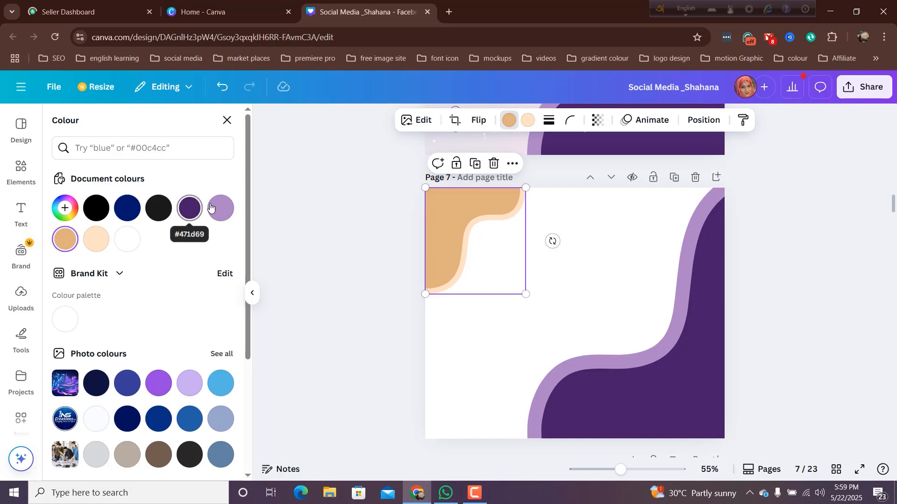
left_click(220, 207)
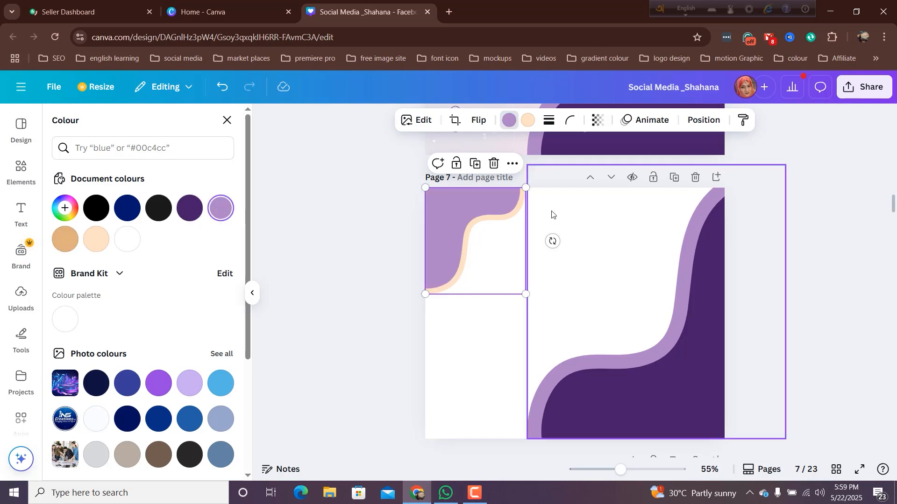
left_click(528, 121)
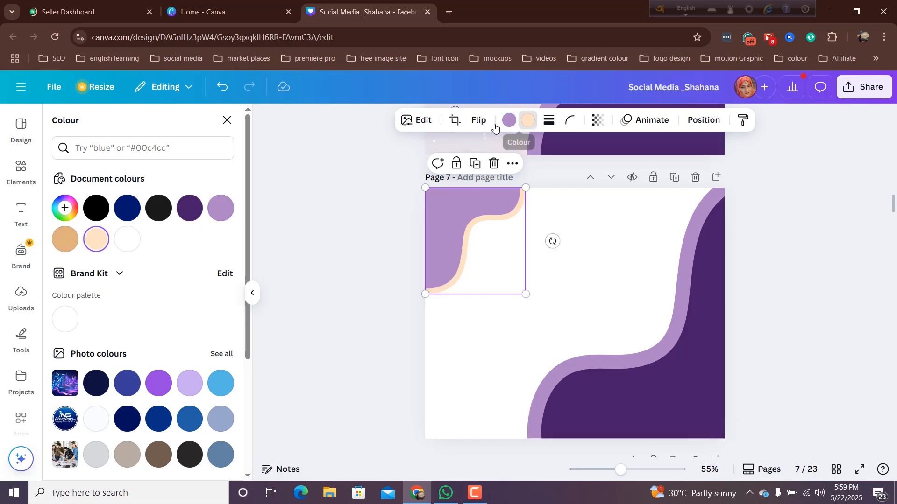
left_click(189, 211)
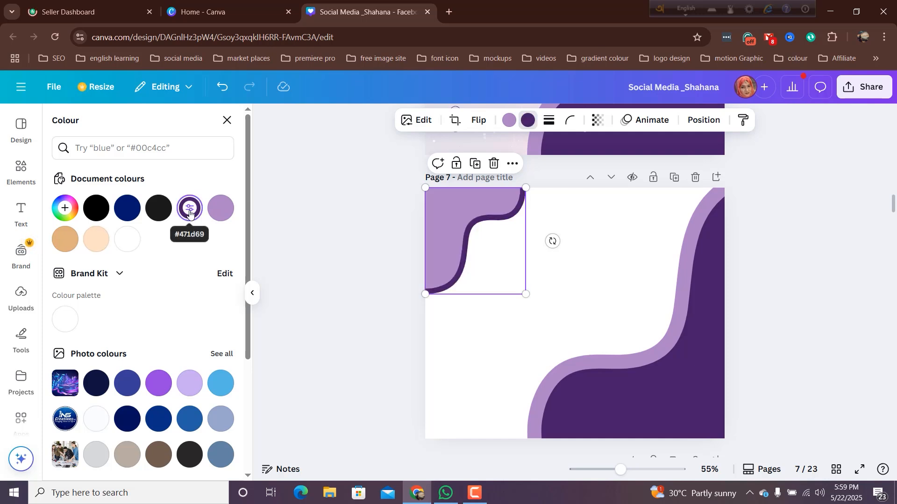
left_click(393, 336)
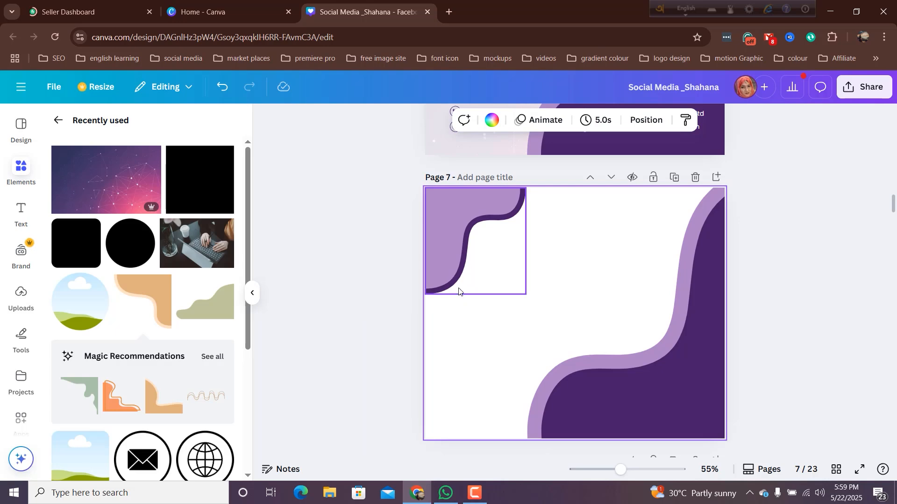
- Paste the round INS Creations logo onto page 7 and position it over the edge of the upper-left corner shape
key("ctrl+v")
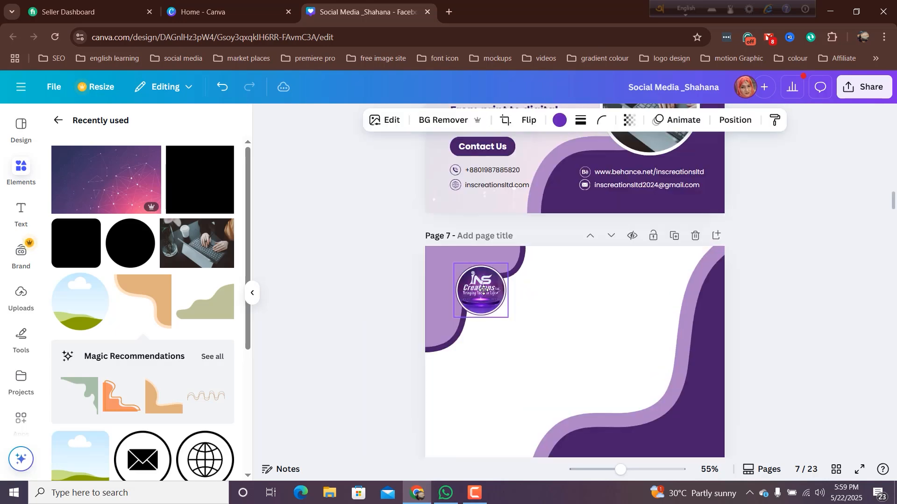
left_click_drag(482, 290, 478, 293)
- Copy the headline "Creativity Meets Strategy at INS Creations Ltd!" from page 8 into a new text box on page 7
scroll(500, 388, "down", 5)
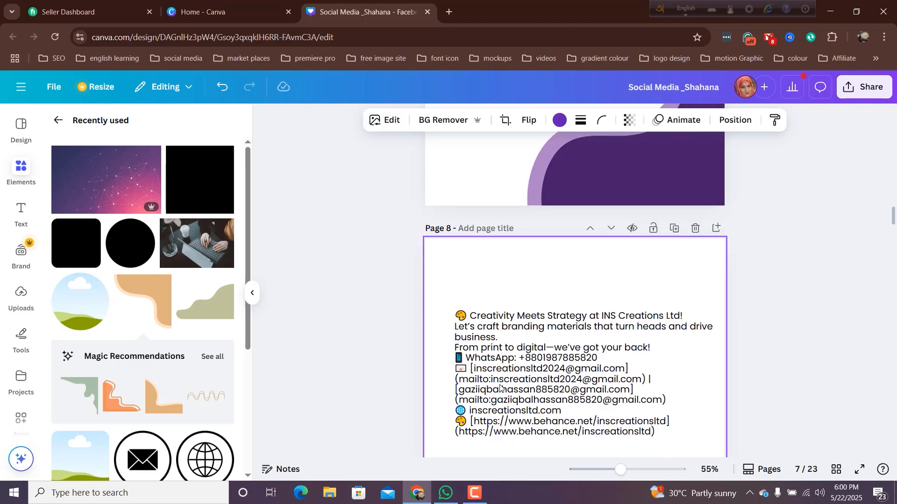
left_click(473, 318)
left_click(472, 318)
left_click(471, 317)
key("shift+End")
key("ctrl+c")
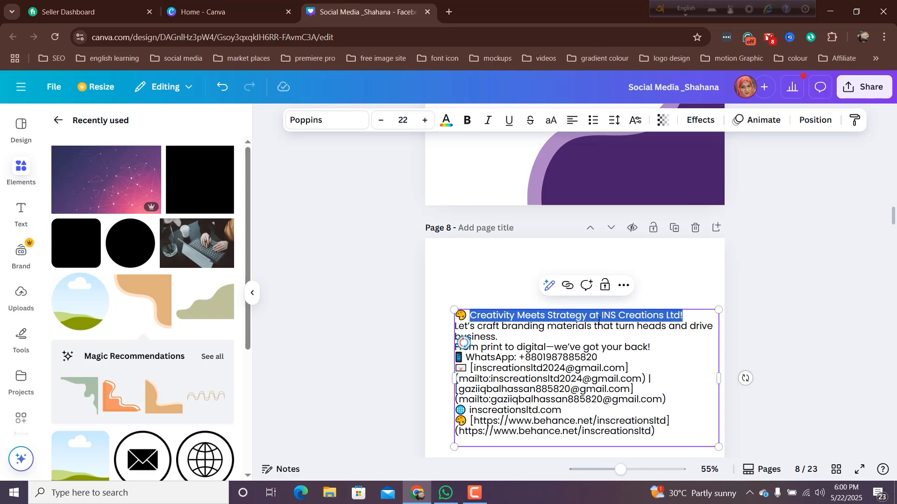
scroll(608, 327, "up", 6)
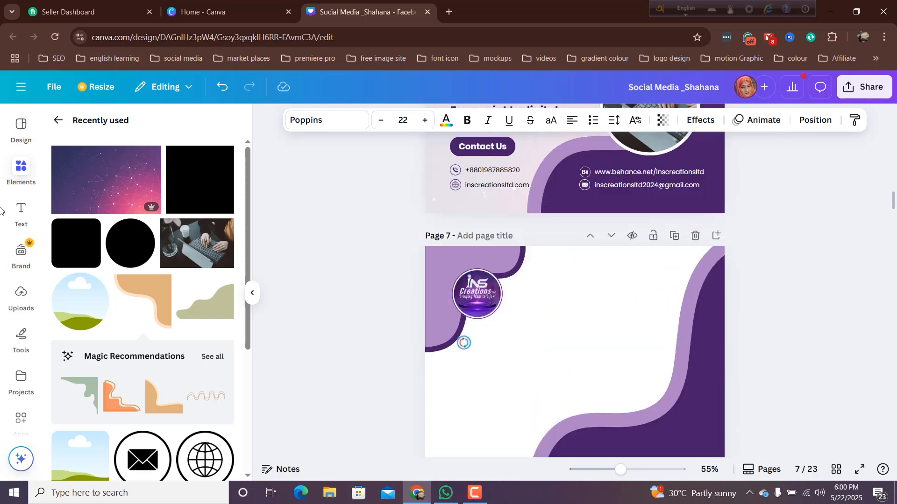
left_click(28, 216)
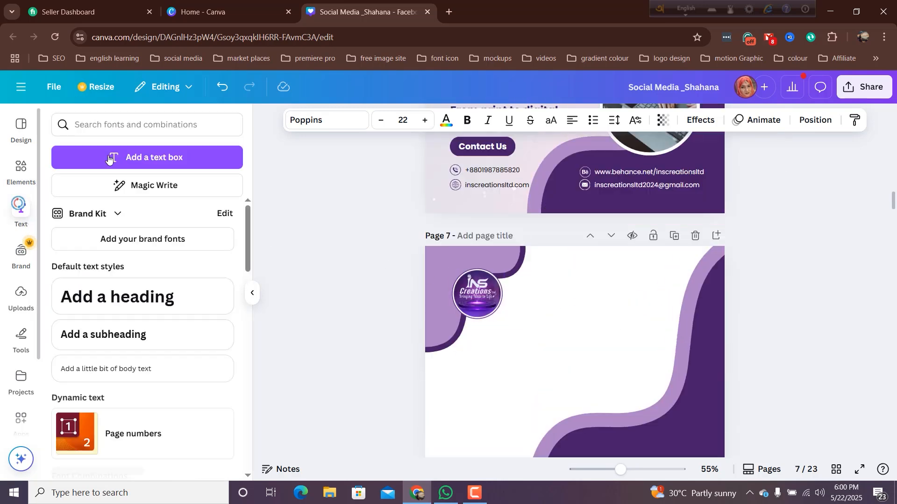
left_click(122, 157)
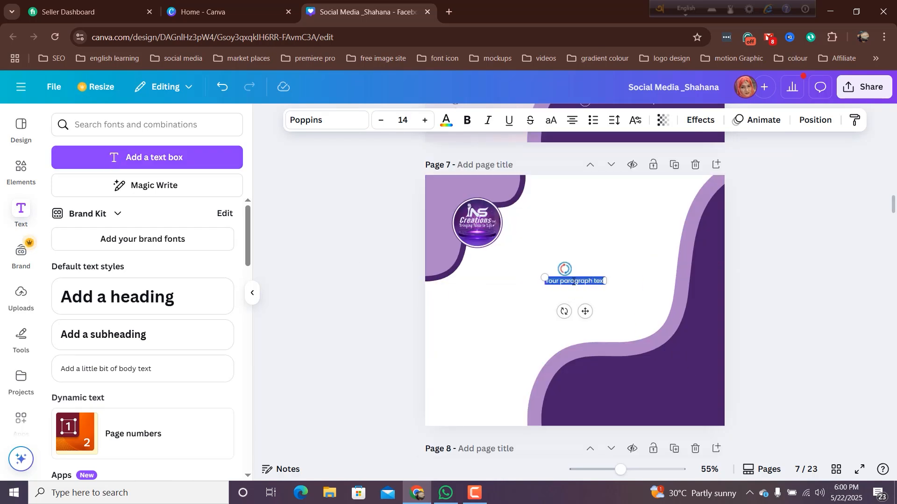
key("ctrl+v")
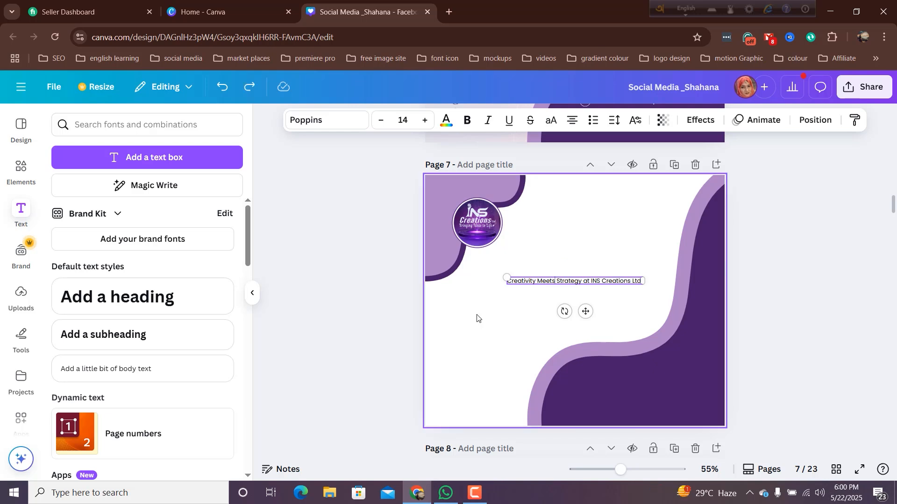
- Break the headline into three lines after "Meets" and "at", and enlarge the text box to font size 34
left_click(556, 282)
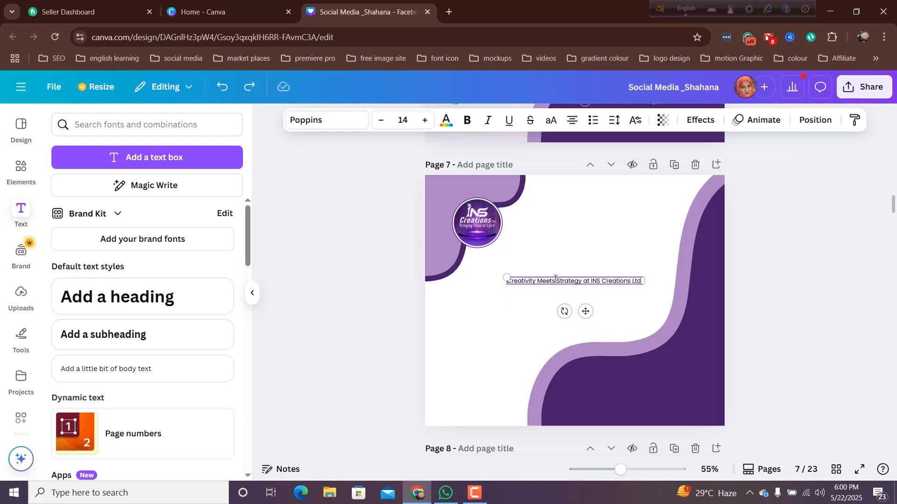
key("Return")
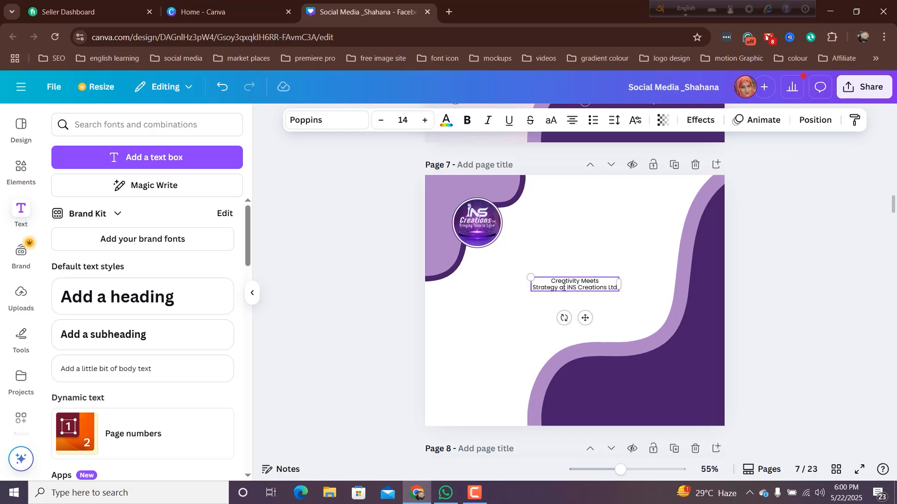
key("Return")
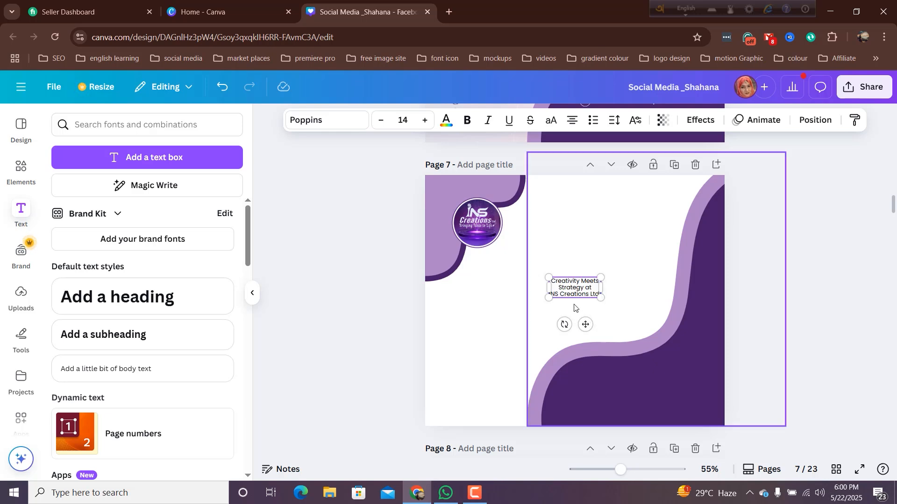
left_click_drag(548, 298, 475, 328)
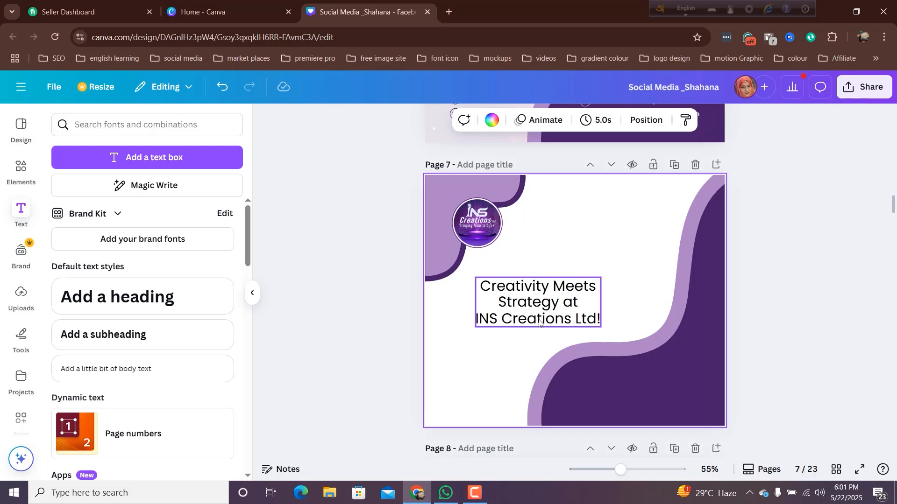
- Set the headline line "INS Creations Ltd!" in the Anton font at size 56
triple_click(540, 319)
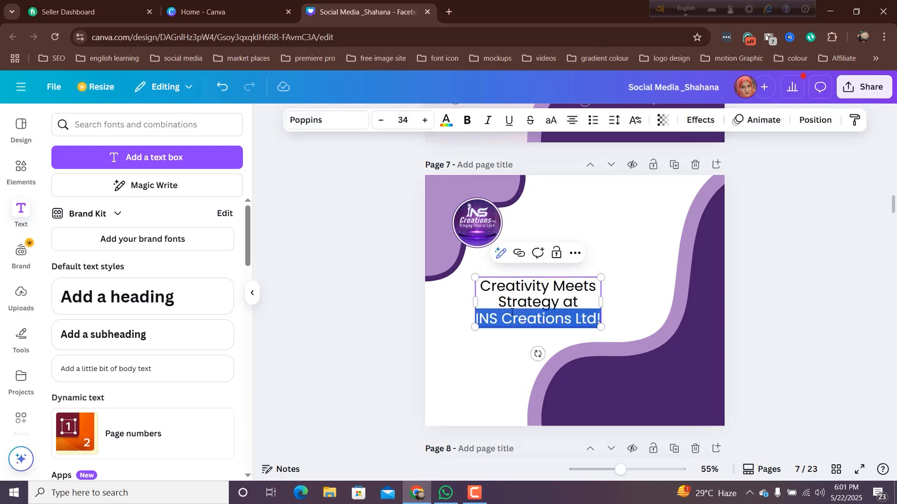
left_click(317, 121)
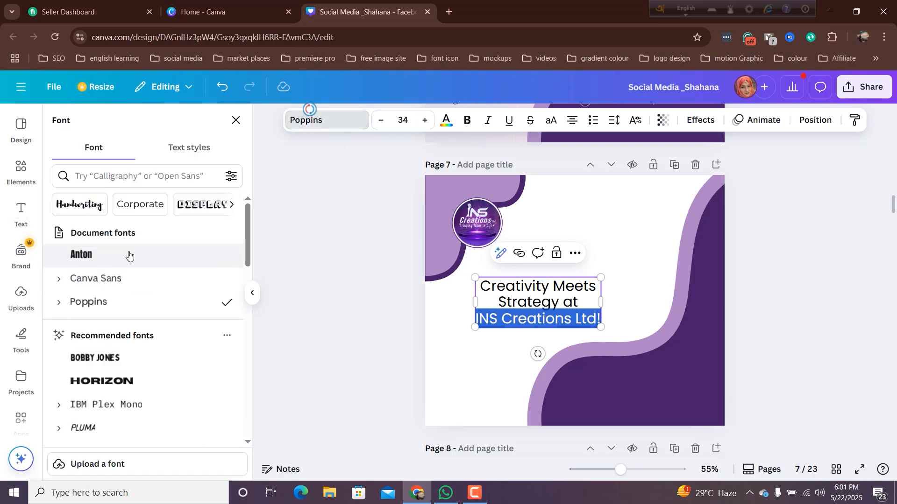
left_click(129, 255)
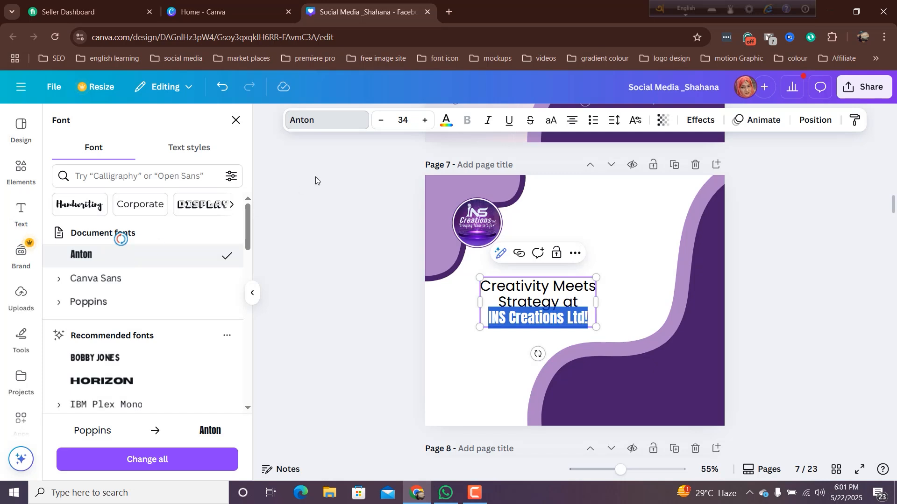
left_click(402, 120)
scroll(386, 345, "down", 2)
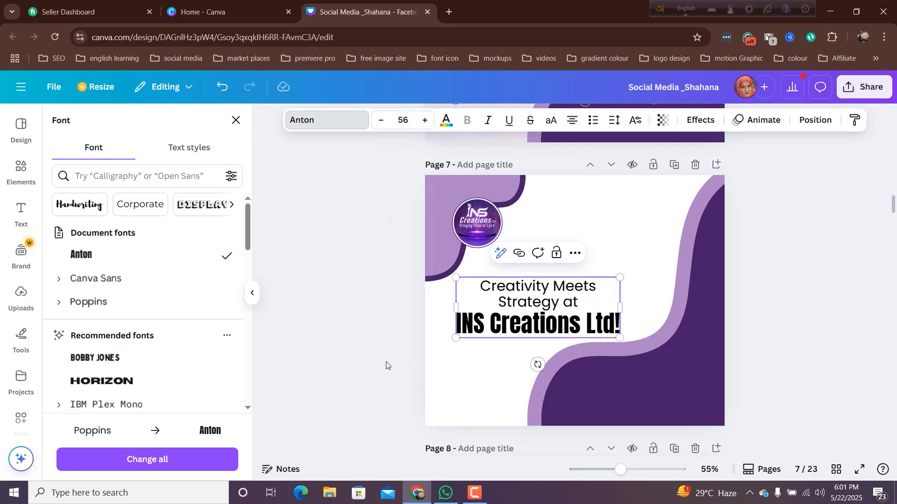
left_click(386, 363)
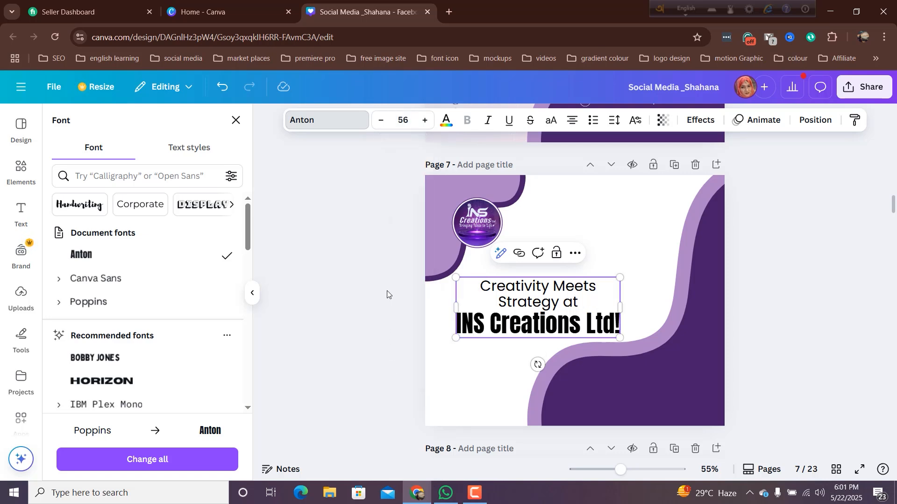
- Colour the headline line "INS Creations Ltd!" with the dark purple #471d69 document colour
triple_click(510, 317)
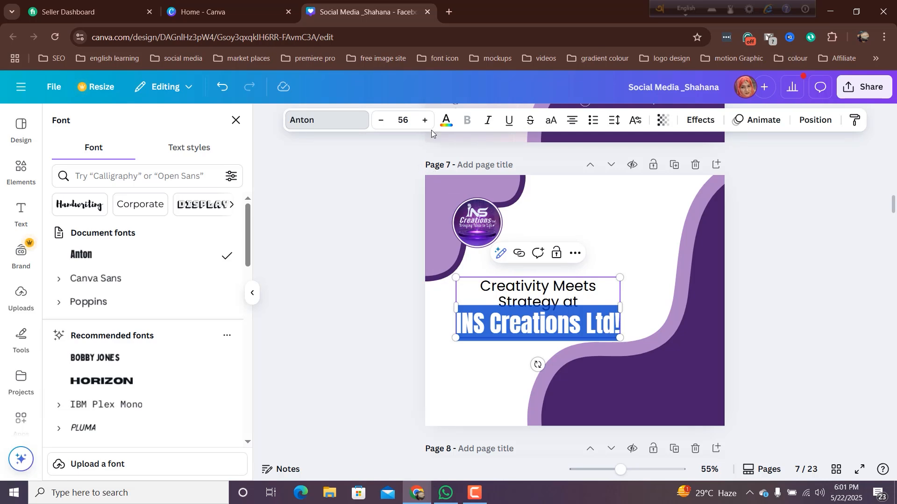
left_click(446, 120)
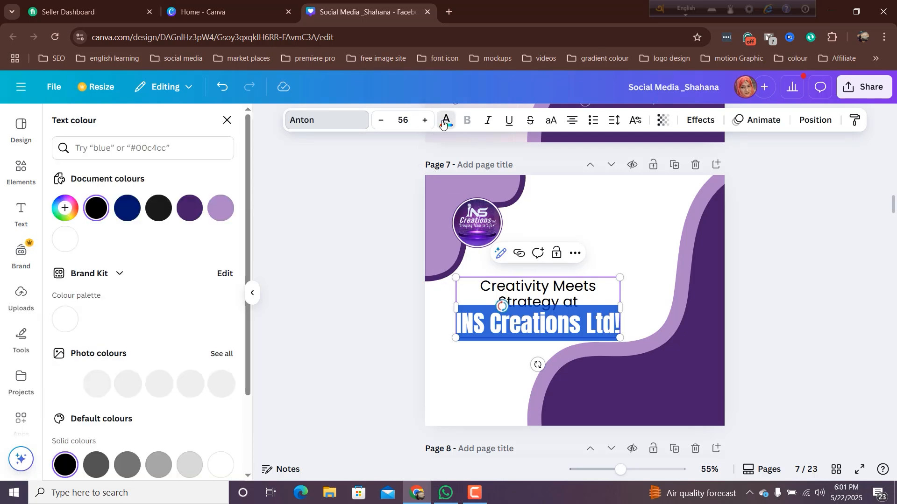
left_click(188, 207)
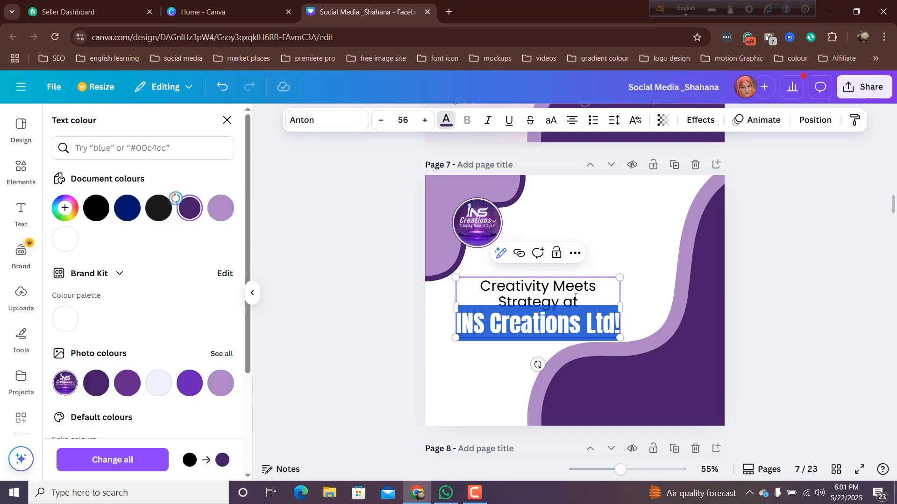
left_click(589, 301)
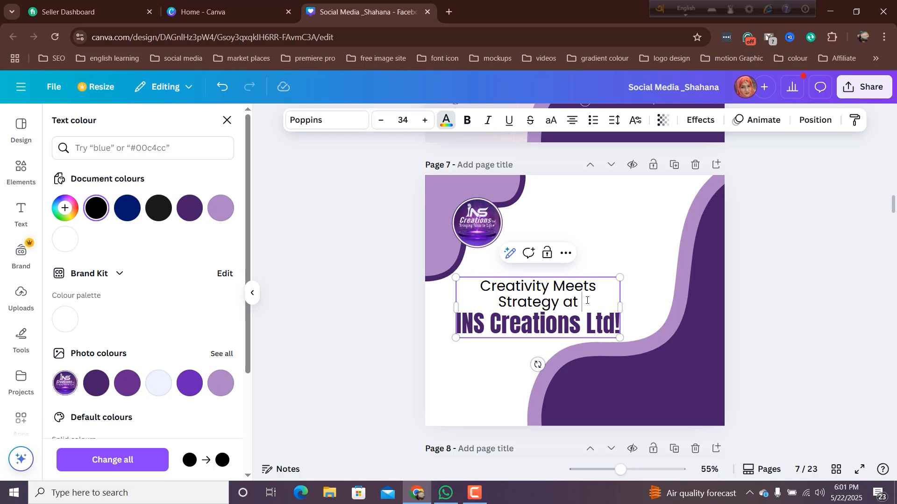
- Colour the headline words "Creativity Meets Strategy at" with the dark purple document colour and set them to font size 35
left_click_drag(587, 301, 472, 283)
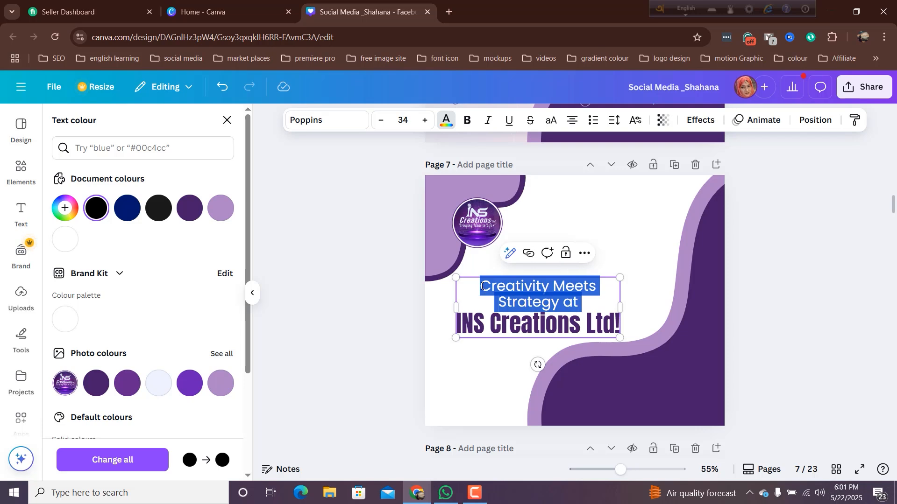
left_click(194, 209)
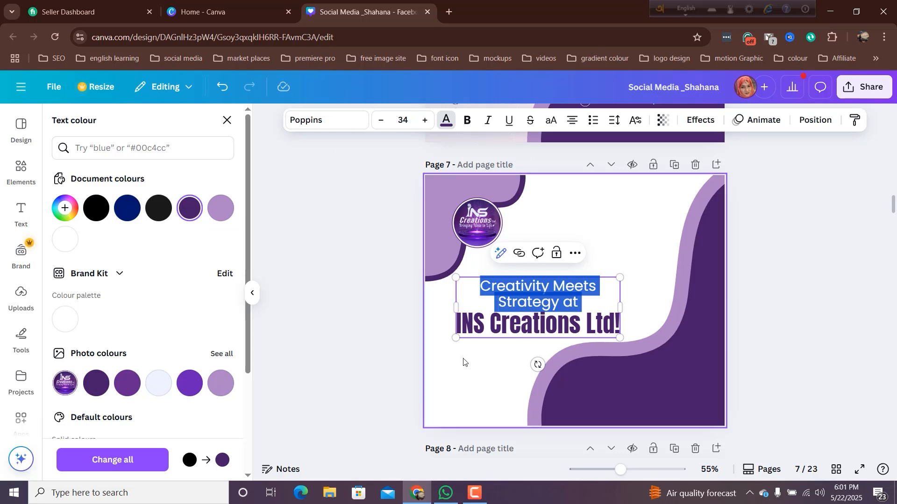
left_click(425, 120)
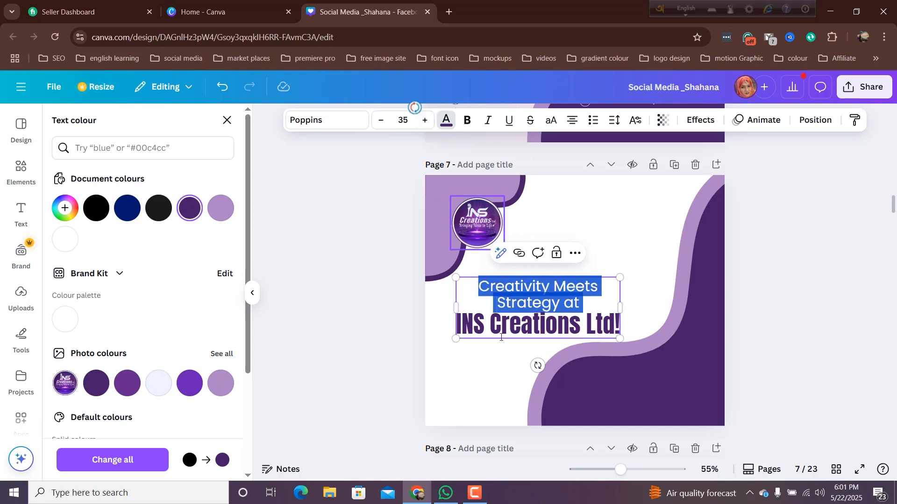
- Move the headline up beside the INS Creations logo on page 7
left_click(498, 384)
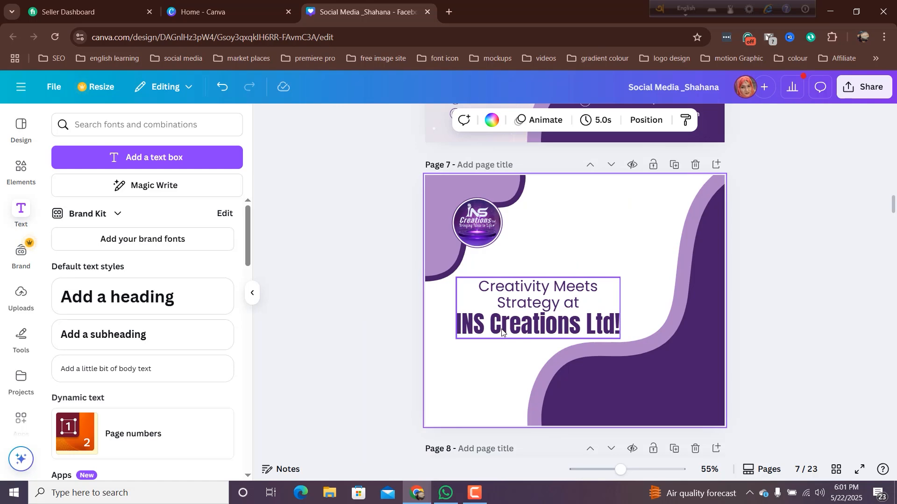
left_click_drag(502, 332, 548, 251)
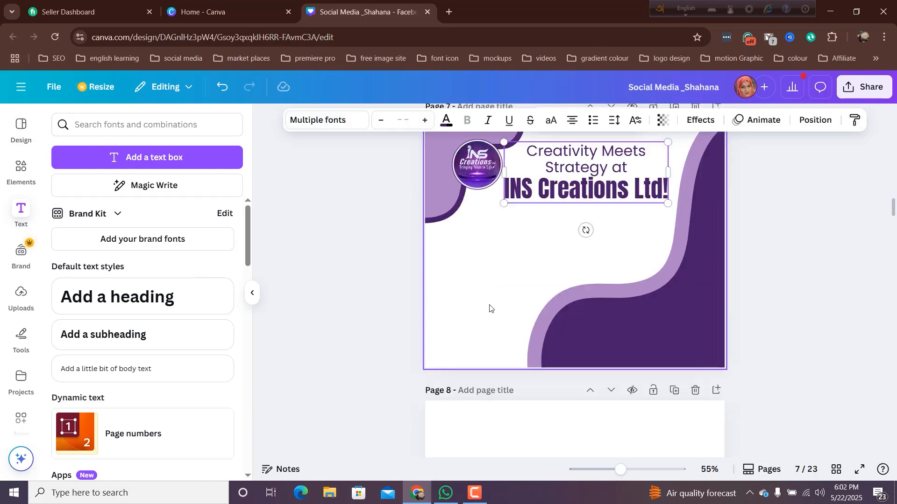
- Copy the sentence "Let's craft branding materials that turn heads and drive business." from page 8 into a new text box on page 7
scroll(496, 299, "down", 6)
left_click(506, 270)
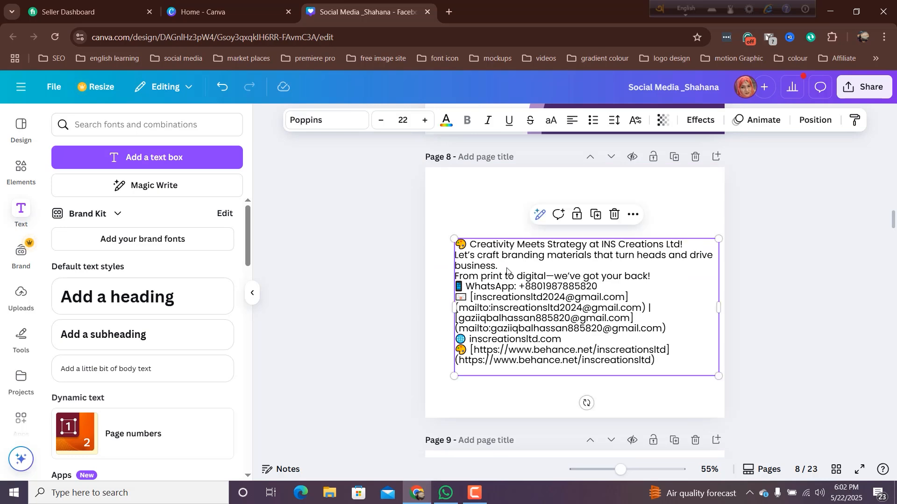
left_click_drag(503, 267, 446, 255)
key("ctrl+c")
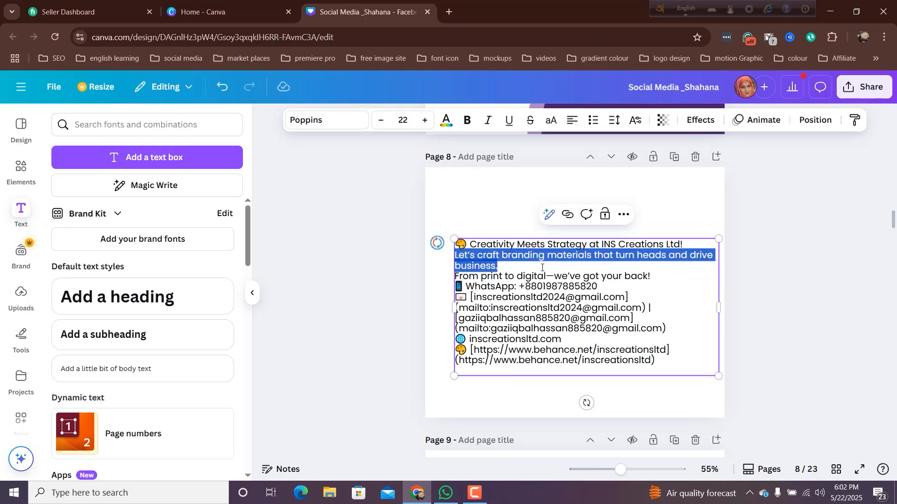
scroll(542, 268, "up", 6)
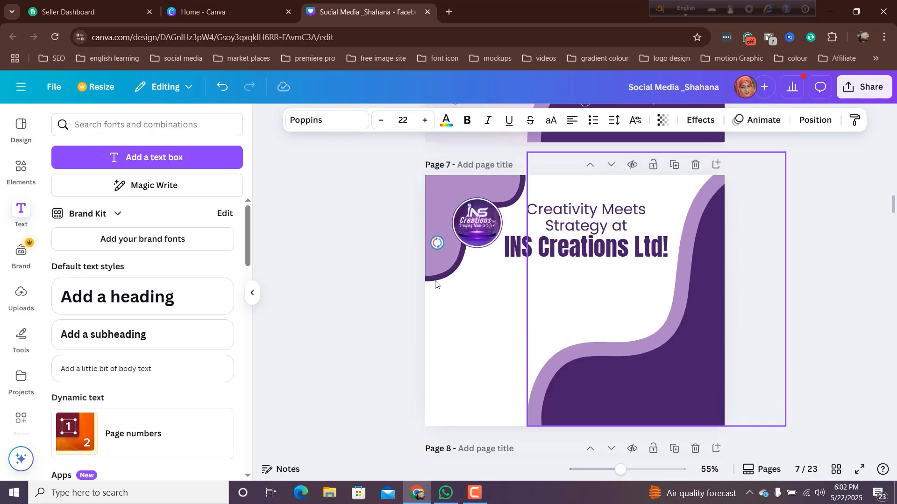
left_click(150, 160)
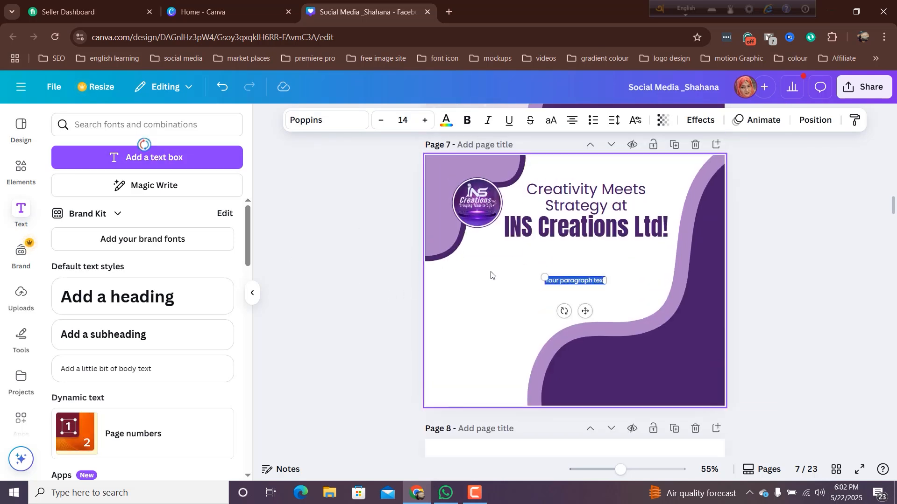
key("ctrl+v")
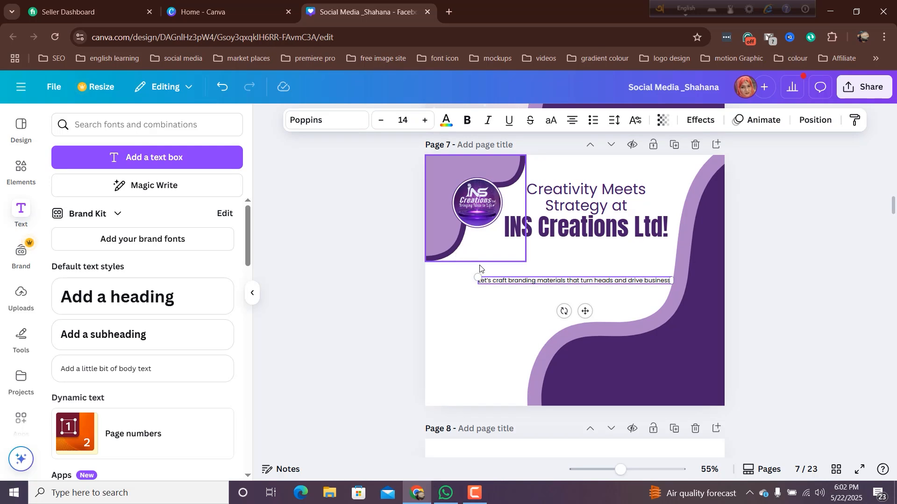
left_click(499, 298)
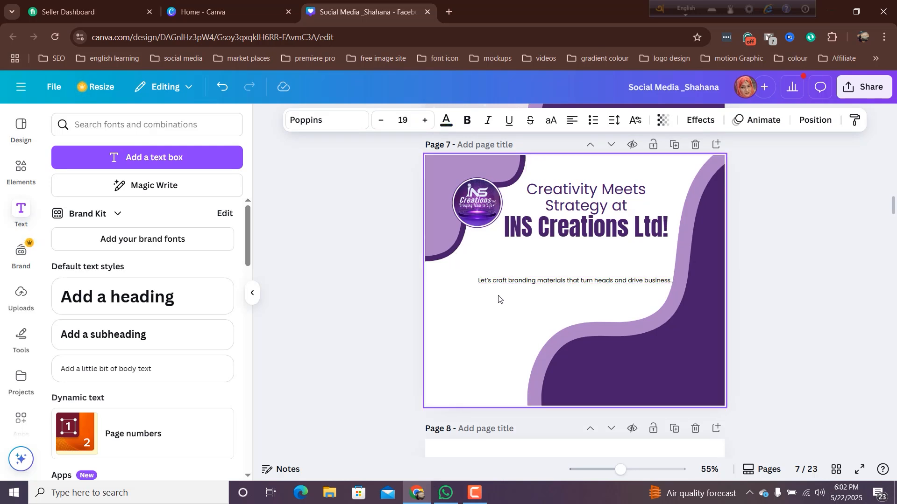
- Break the branding sentence into three lines after "materials" and "drive"
left_click(526, 282)
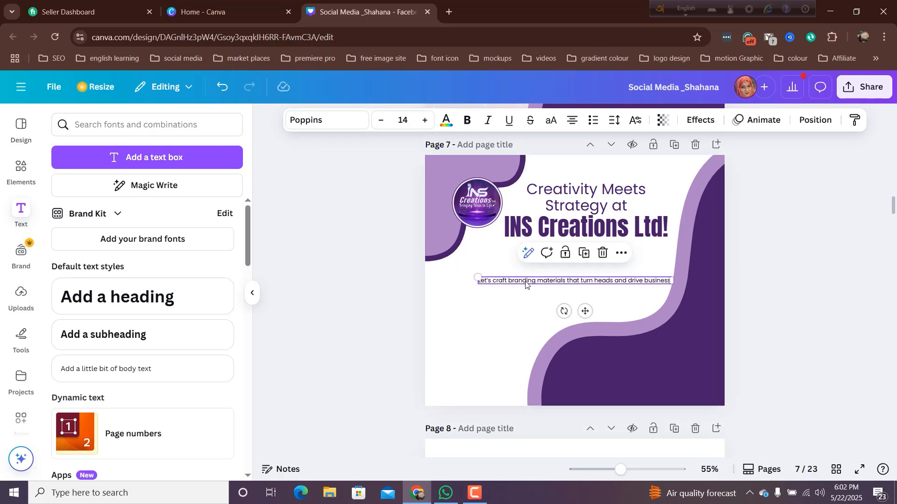
left_click(565, 281)
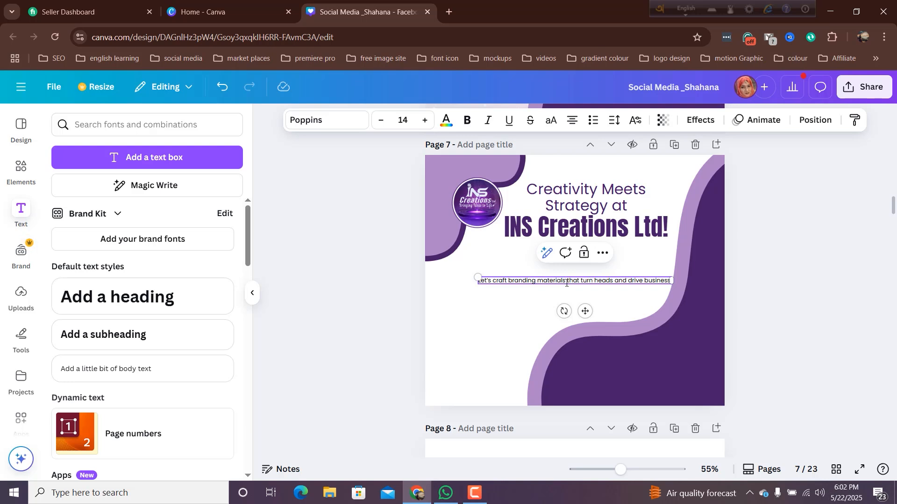
key("Return")
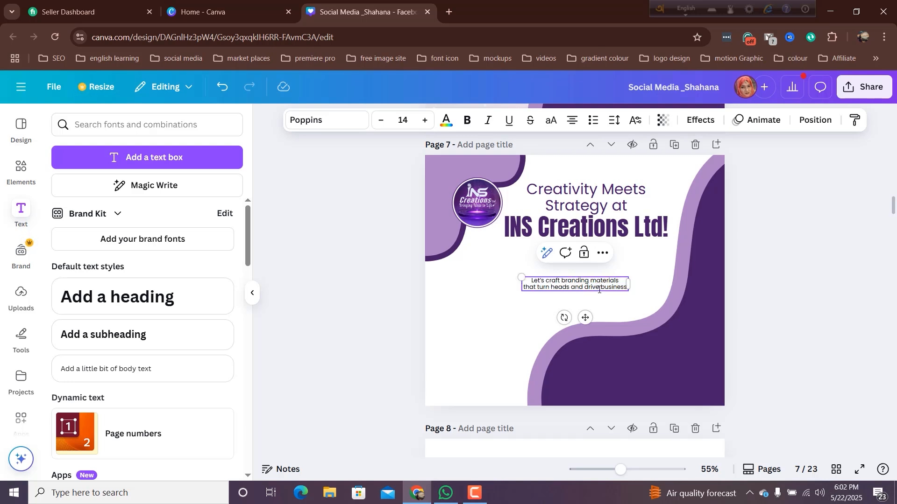
key("Return")
- Left-align the branding sentence at font size 20 and move it up beneath the logo and headline
left_click_drag(599, 292, 532, 280)
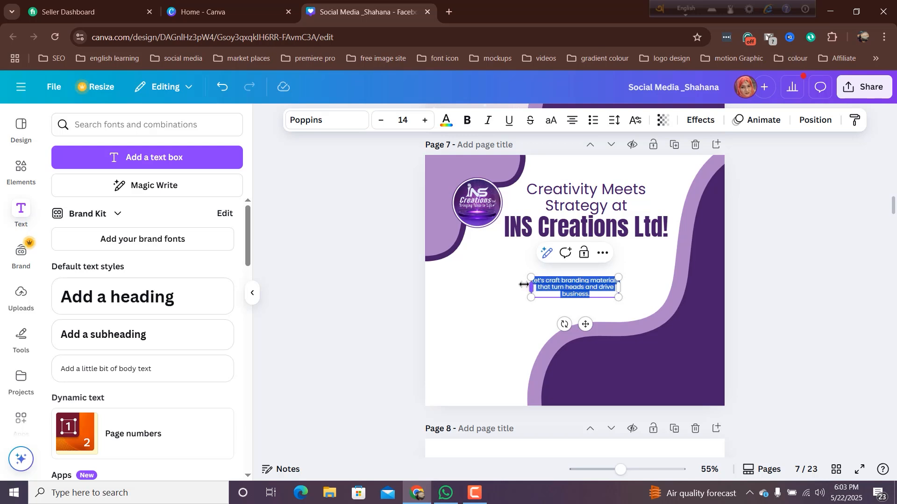
left_click(565, 120)
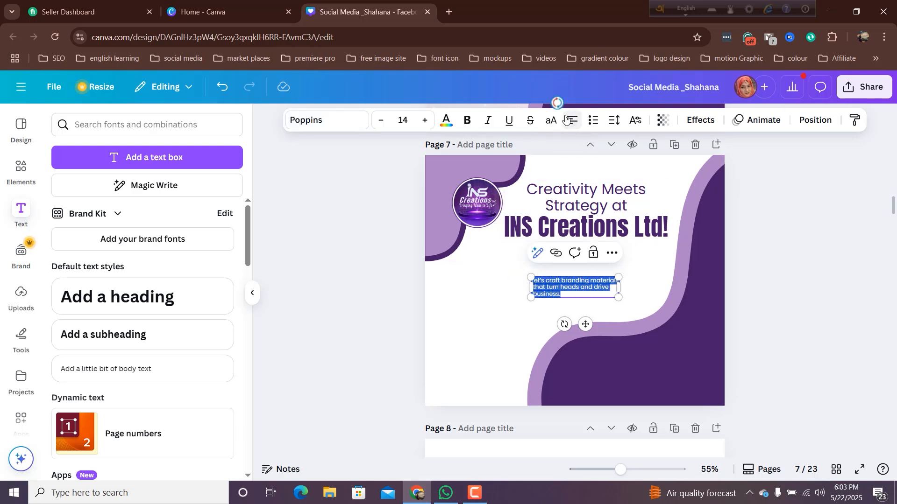
left_click(425, 121)
left_click(425, 121)
left_click(425, 121)
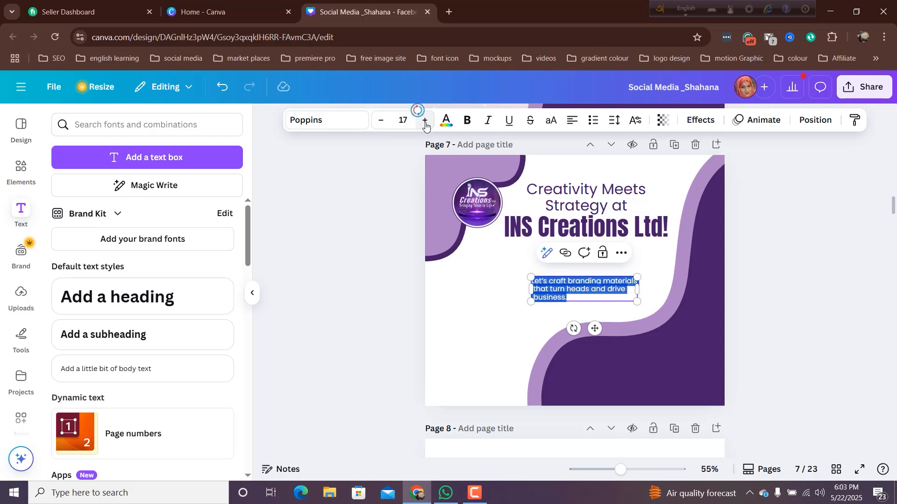
left_click(425, 120)
left_click(425, 121)
left_click(425, 121)
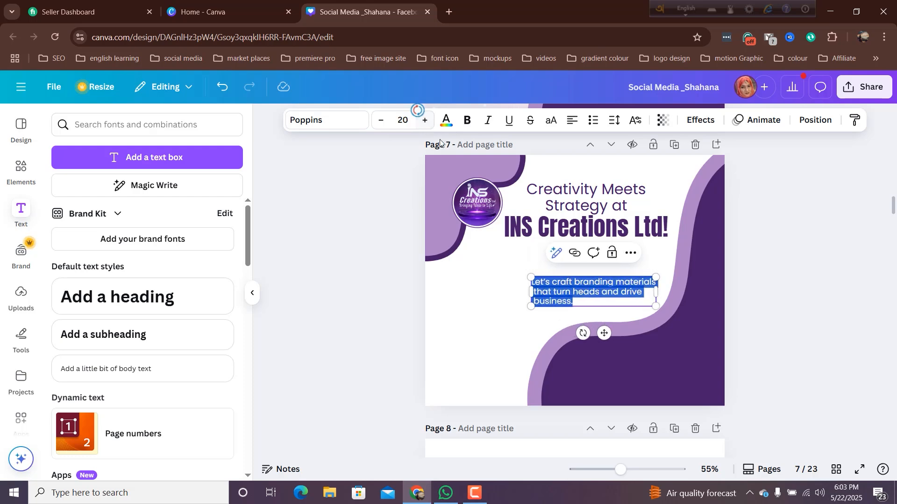
left_click_drag(601, 331, 546, 311)
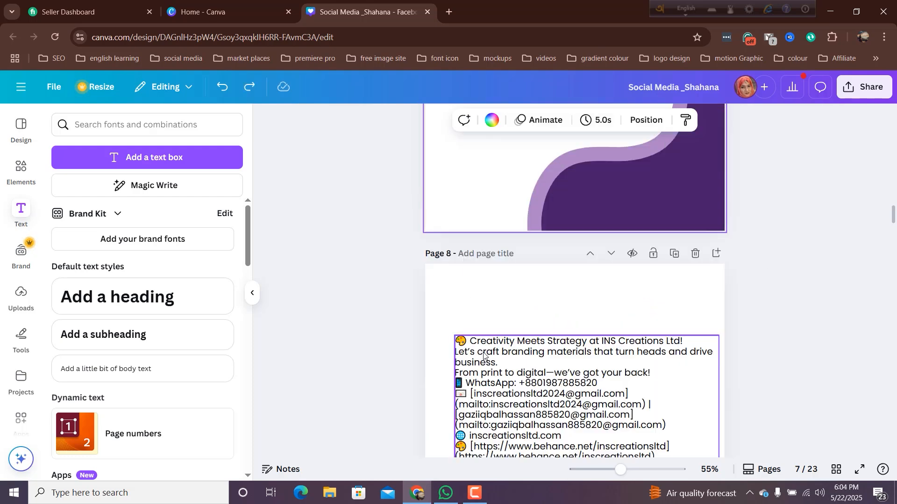
- Copy the line "From print to digital—we've got your back!" from page 8 into a new text box on page 7
scroll(484, 356, "down", 2)
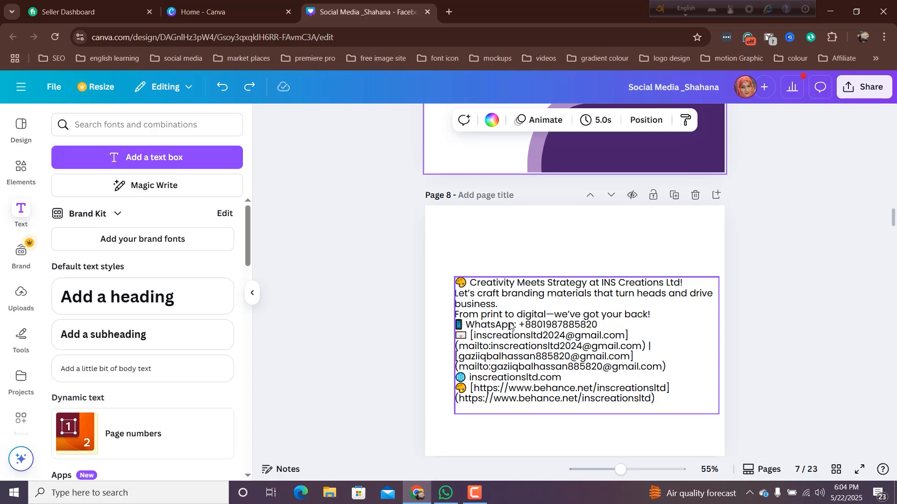
left_click(610, 321)
key("ctrl+a")
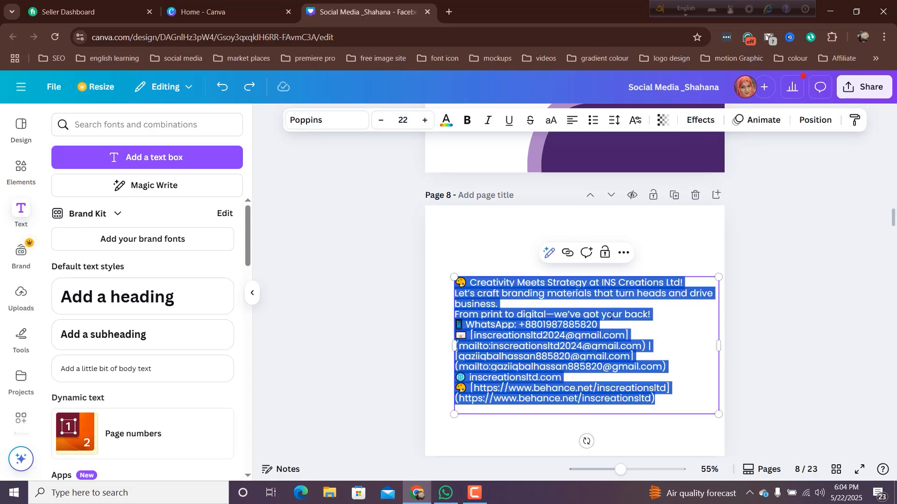
double_click(611, 316)
triple_click(611, 316)
key("ctrl+c")
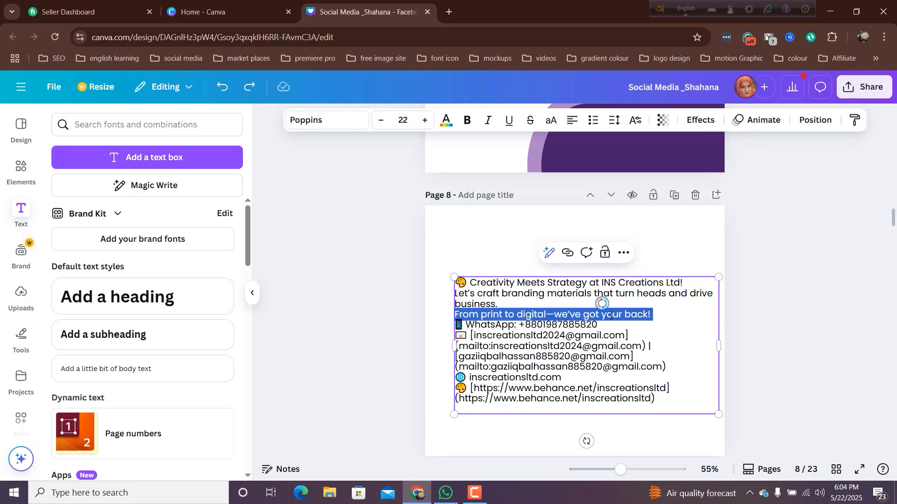
scroll(527, 294, "up", 5)
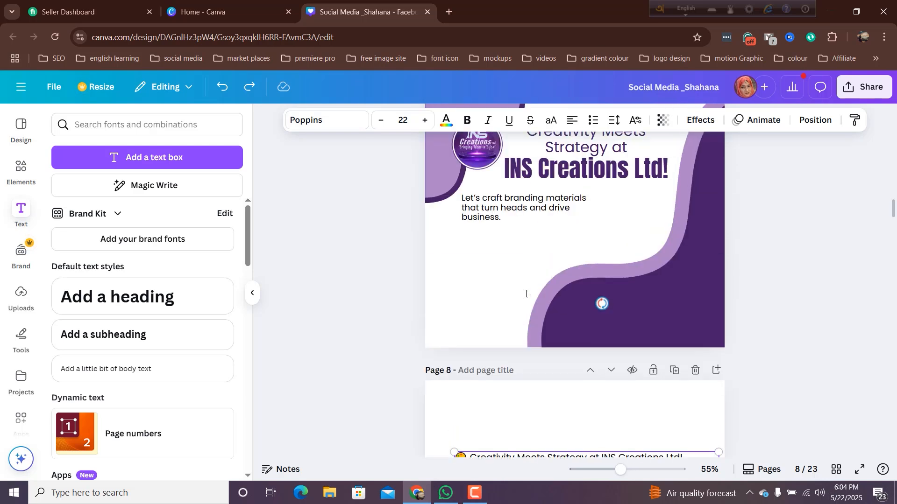
left_click(144, 151)
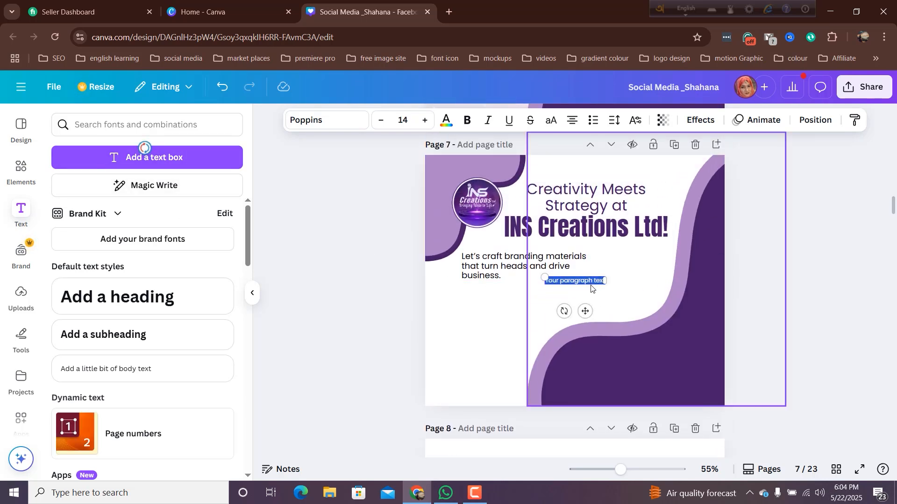
key("BackSpace")
key("ctrl+v")
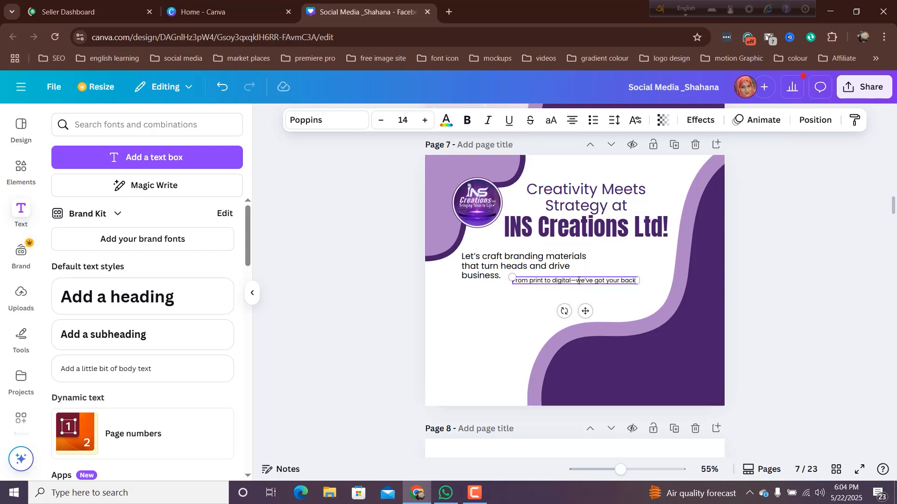
- Make the "From print to digital" tagline bold at font size 20
triple_click(578, 280)
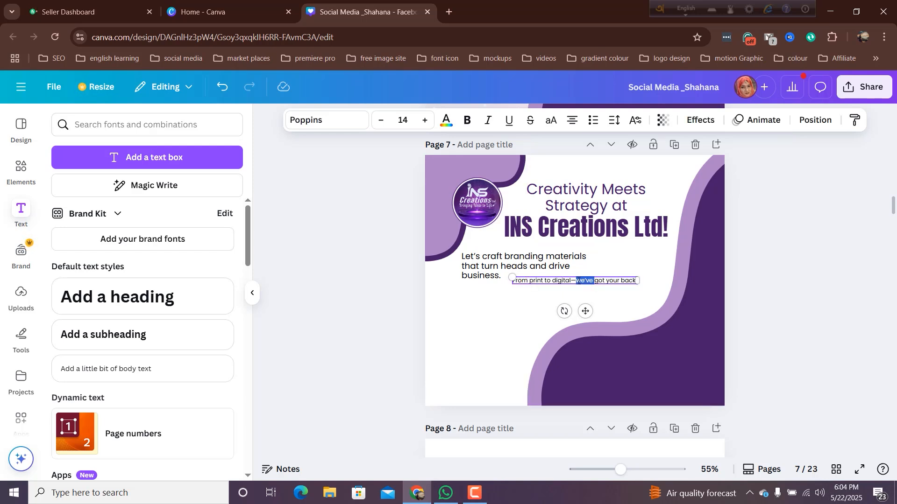
left_click(466, 120)
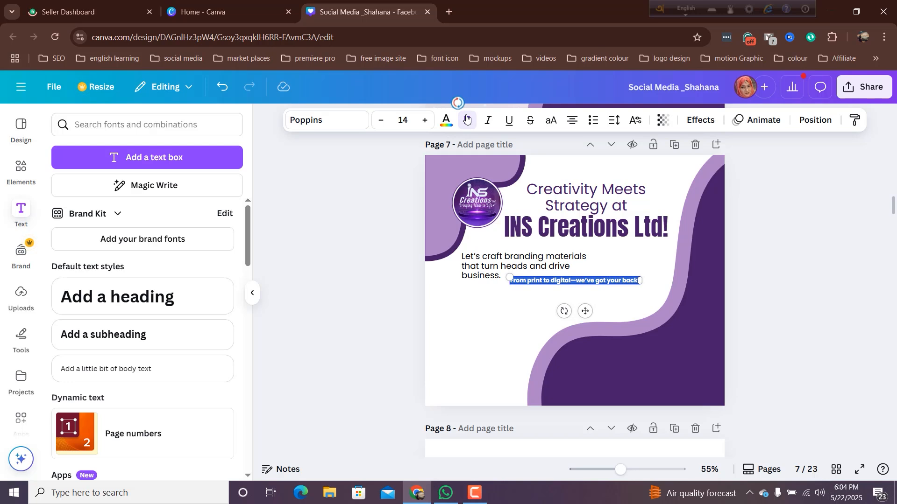
left_click(424, 121)
left_click(424, 121)
left_click(424, 121)
left_click(424, 121)
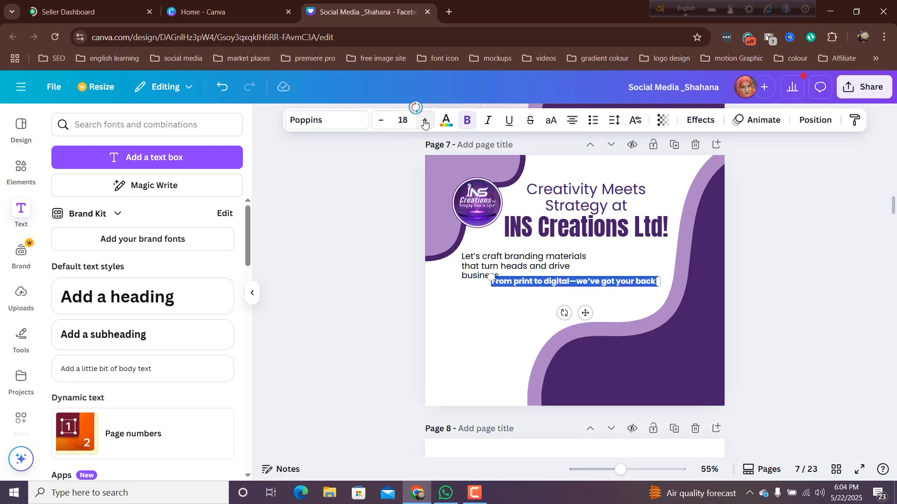
left_click(424, 121)
left_click(424, 121)
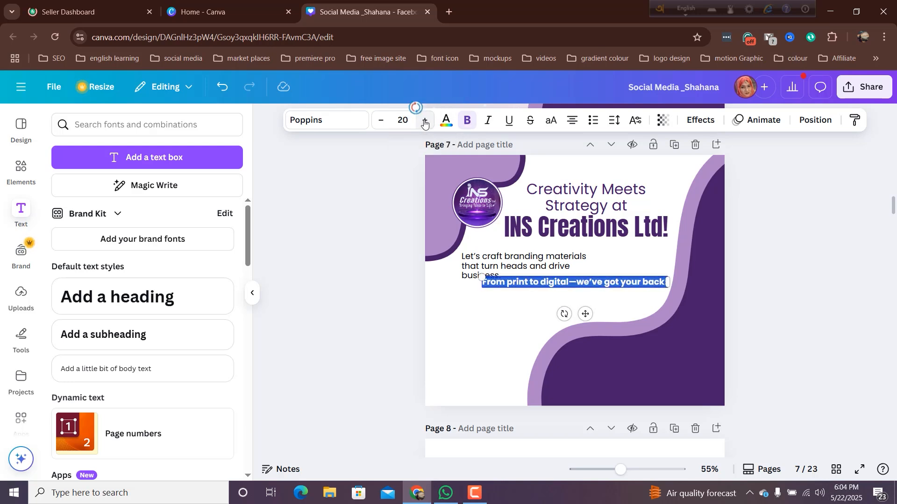
- Replace the dash after "digital" in the tagline with a line break
left_click(578, 283)
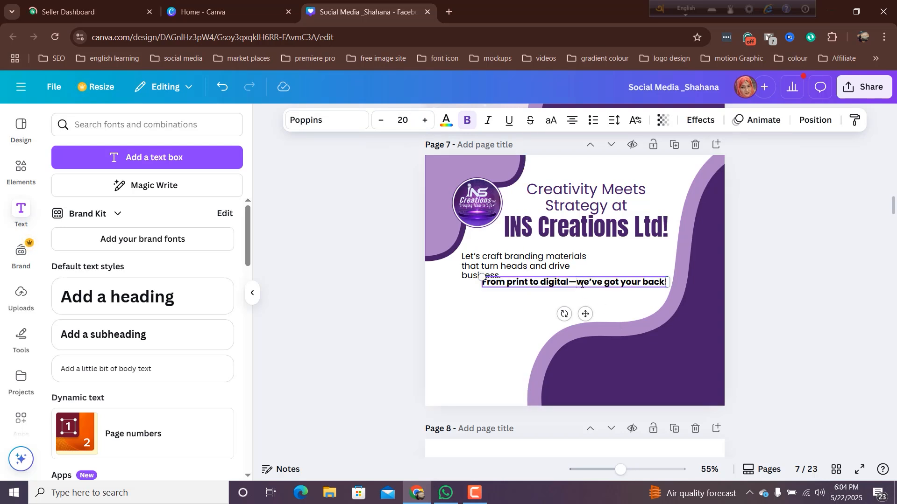
key("BackSpace")
key("Return")
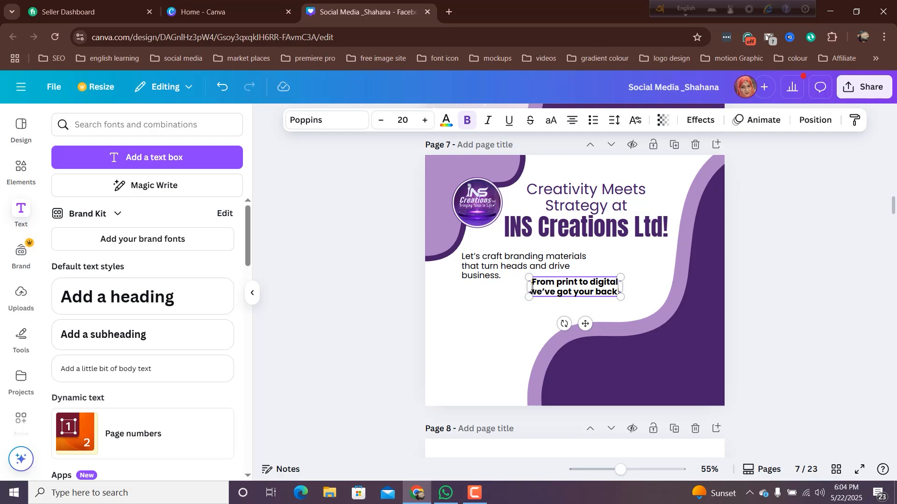
- Left-align the two-line tagline and colour it with the dark purple document colour
left_click_drag(542, 284, 605, 305)
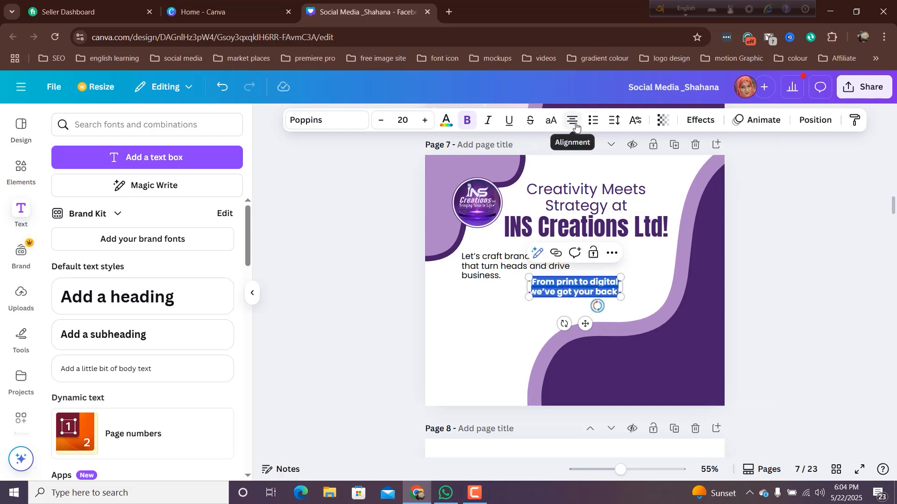
left_click(445, 120)
left_click(189, 208)
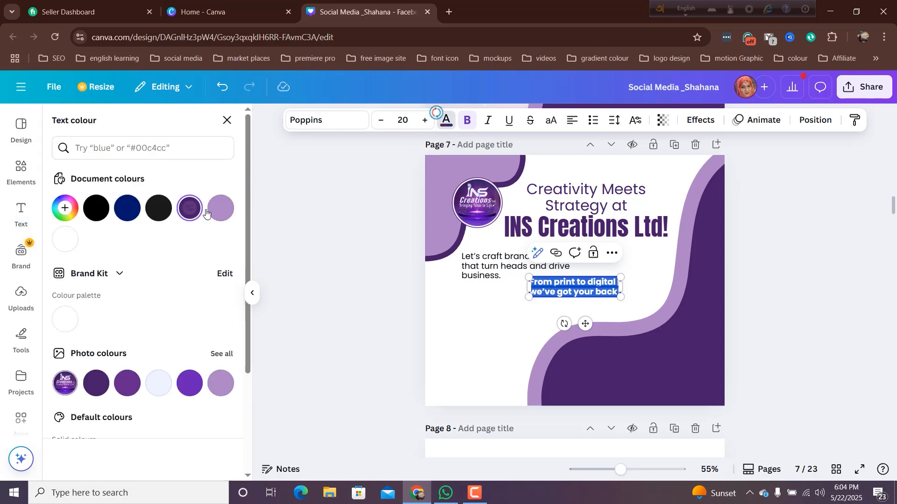
- Move the tagline below the branding sentence, aligned with that sentence's left edge
left_click(491, 322)
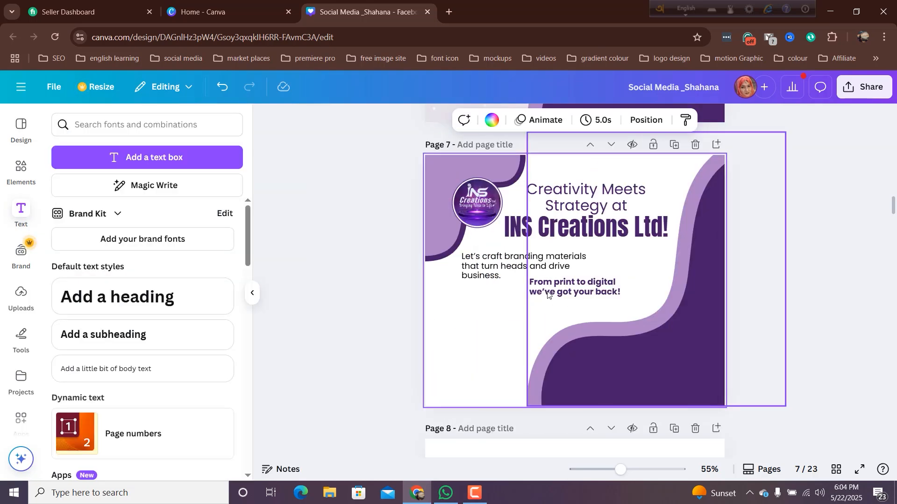
left_click_drag(526, 291, 480, 308)
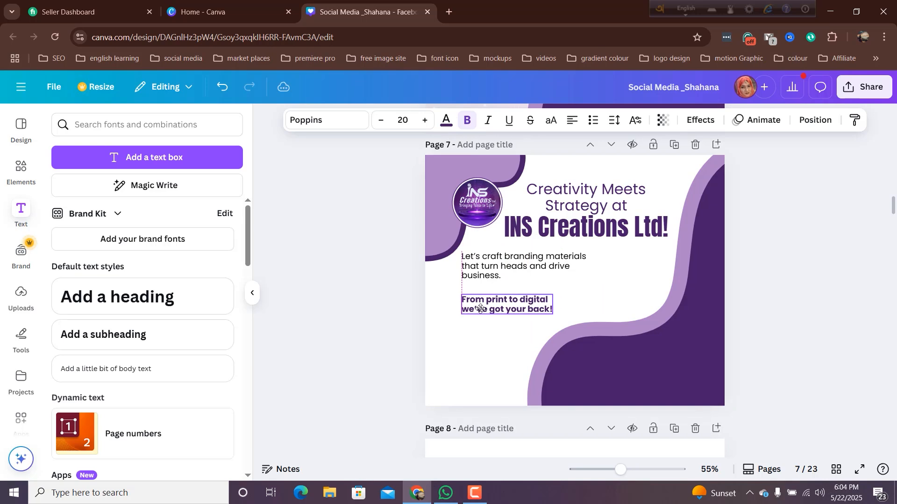
left_click(456, 330)
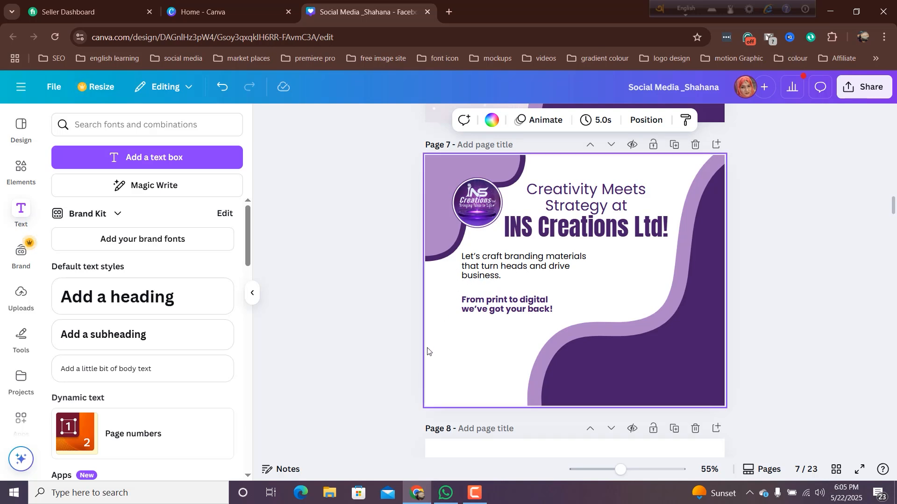
- Nudge the branding sentence slightly down and enlarge the two-line tagline a little on page 7
left_click(398, 336)
left_click_drag(467, 266, 466, 269)
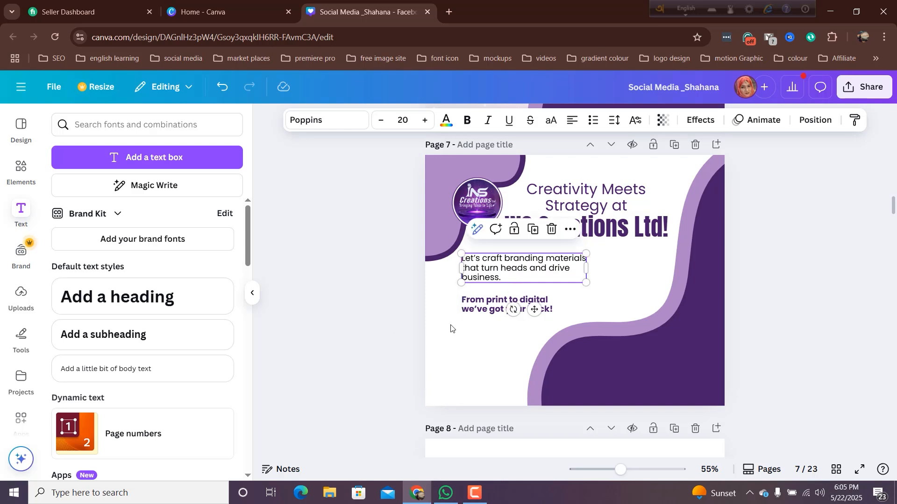
left_click(442, 338)
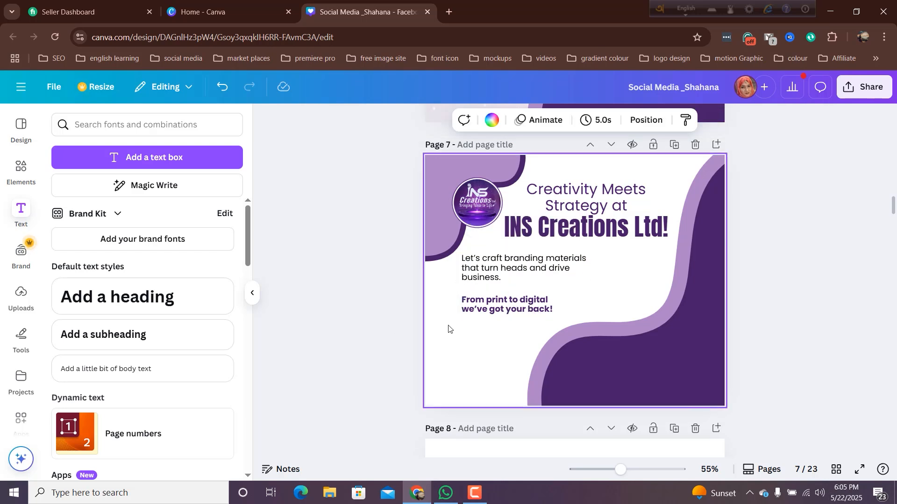
left_click(466, 312)
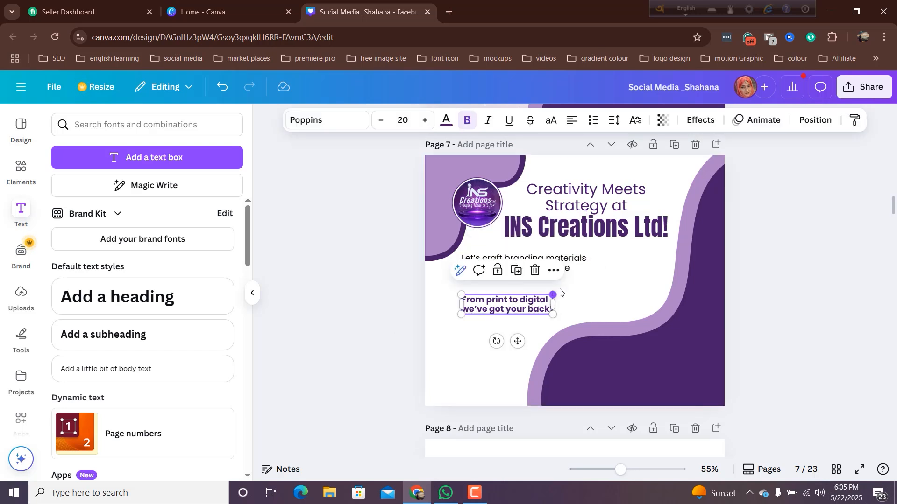
left_click_drag(560, 290, 568, 283)
left_click(473, 339)
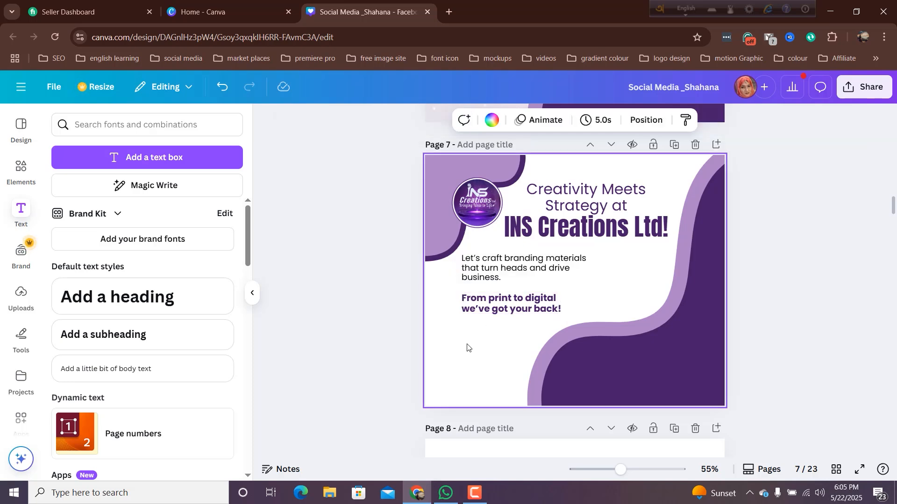
- Copy the WhatsApp phone number from the text block on page 8
scroll(467, 346, "down", 5)
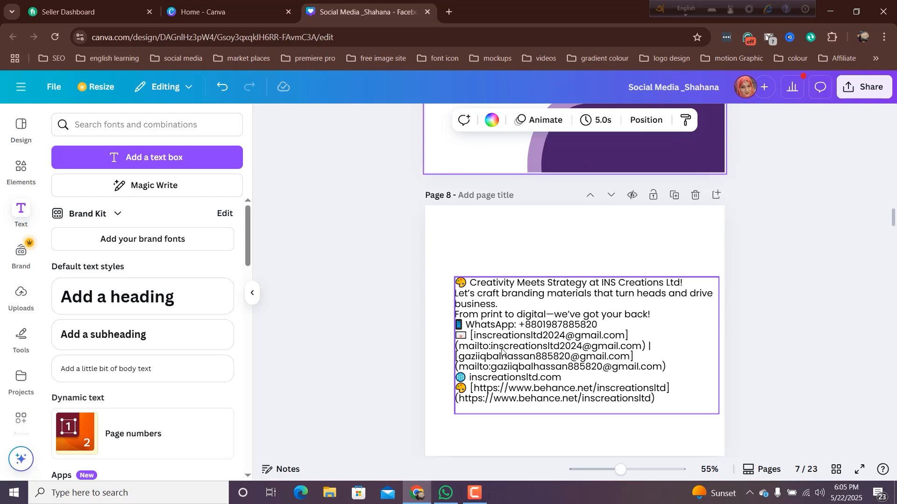
left_click(520, 326)
left_click(520, 327)
left_click(520, 325)
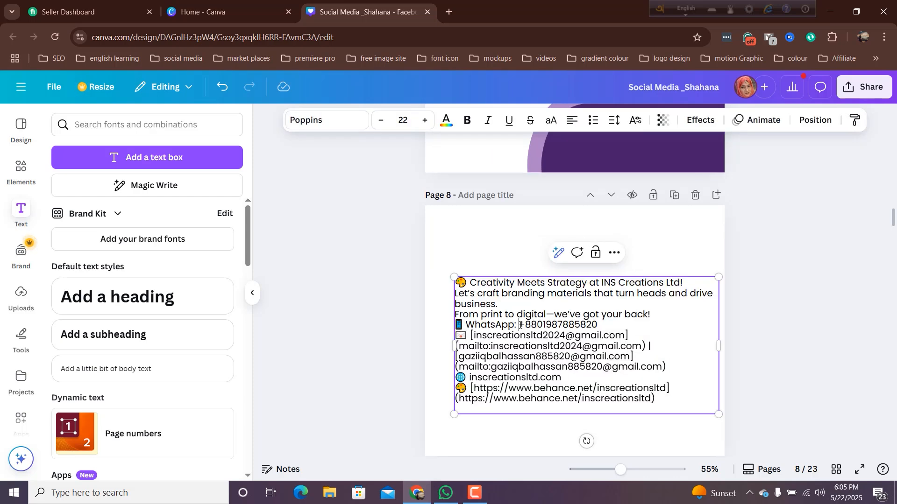
left_click_drag(525, 324, 601, 324)
key("ctrl+c")
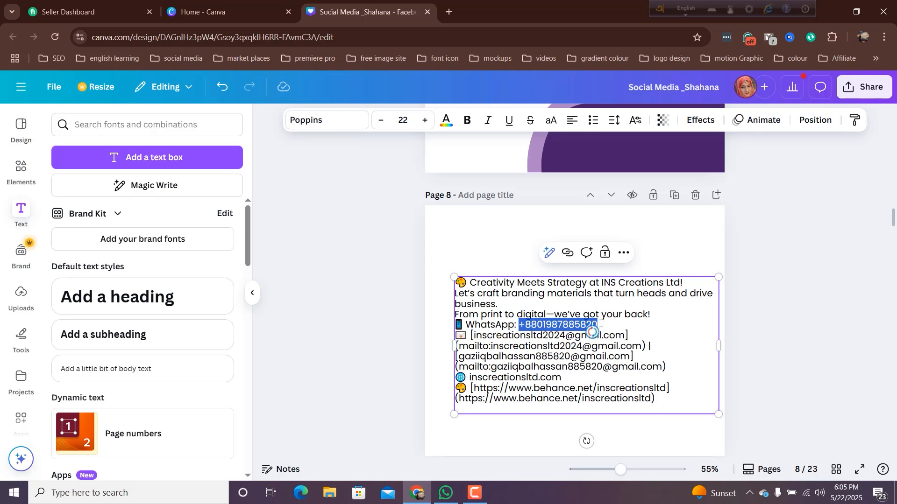
- Add a new text box below the tagline on page 7 and paste the WhatsApp phone number into it
scroll(601, 323, "up", 4)
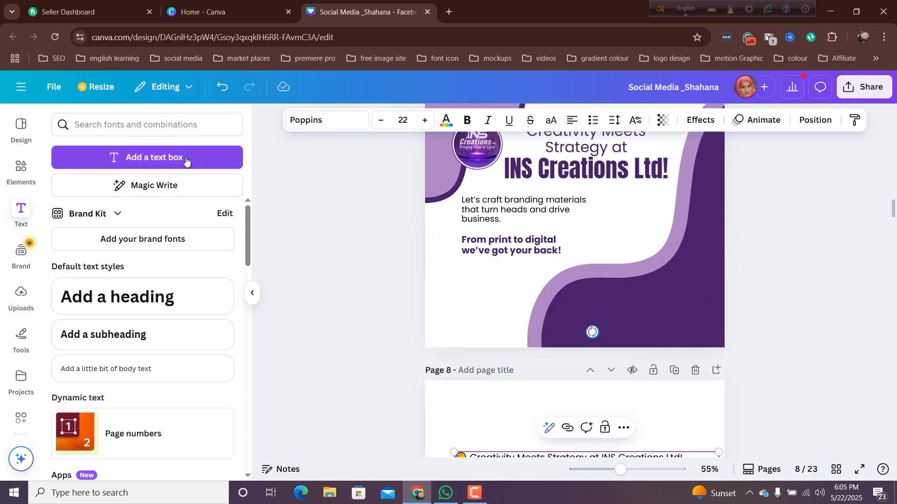
left_click(185, 159)
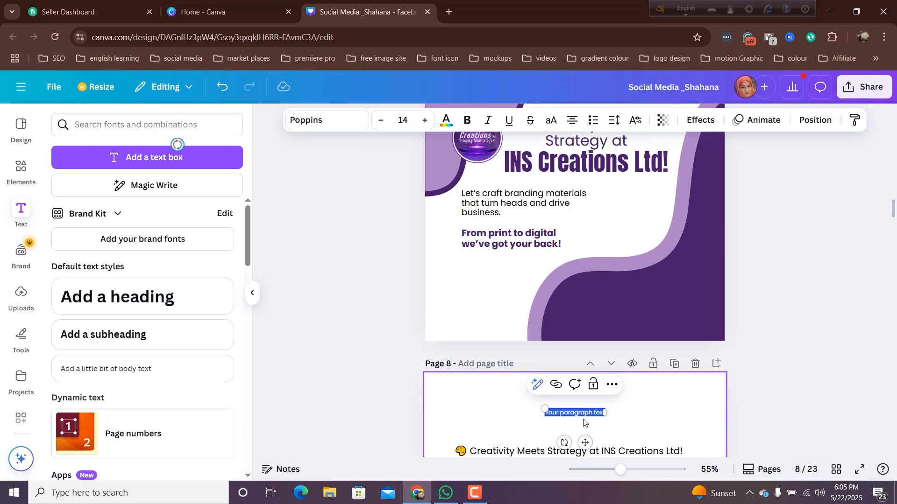
left_click_drag(585, 442, 506, 301)
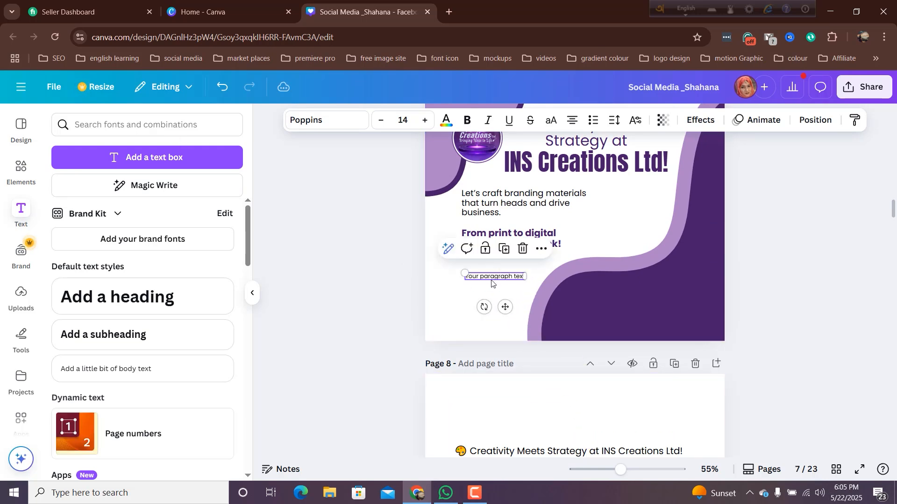
double_click(492, 278)
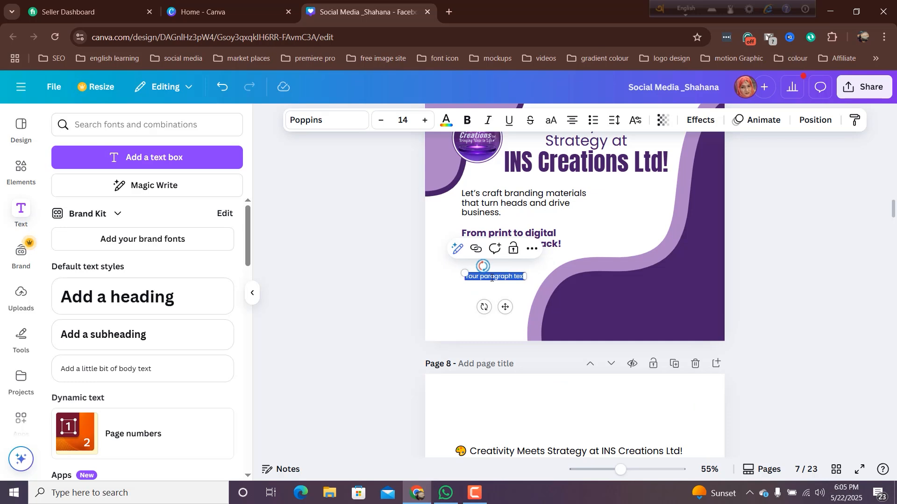
key("ctrl+v")
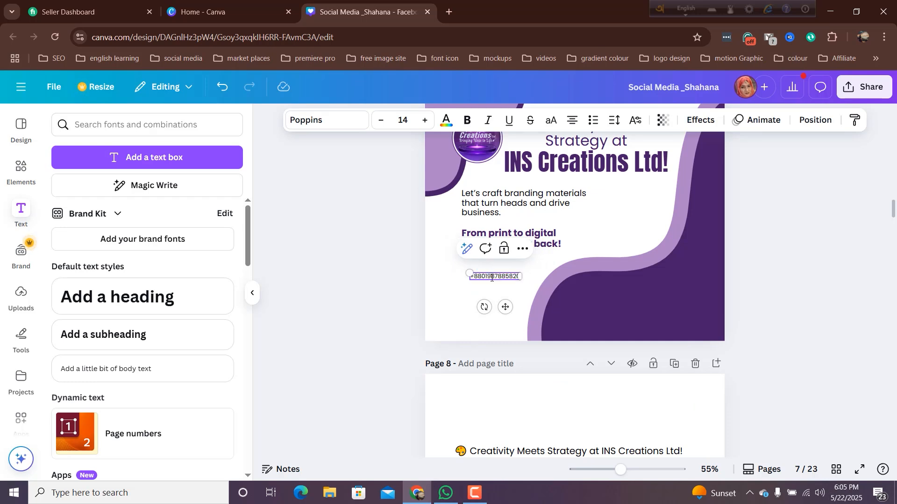
- Duplicate the phone number text to place one copy below it and two stacked copies on the dark purple wave
left_click_drag(503, 308, 506, 309)
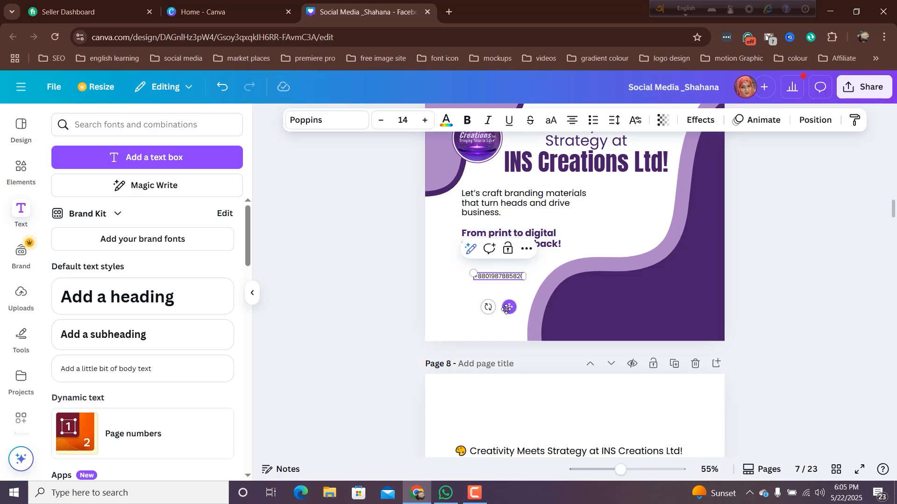
left_click_drag(504, 310, 674, 317)
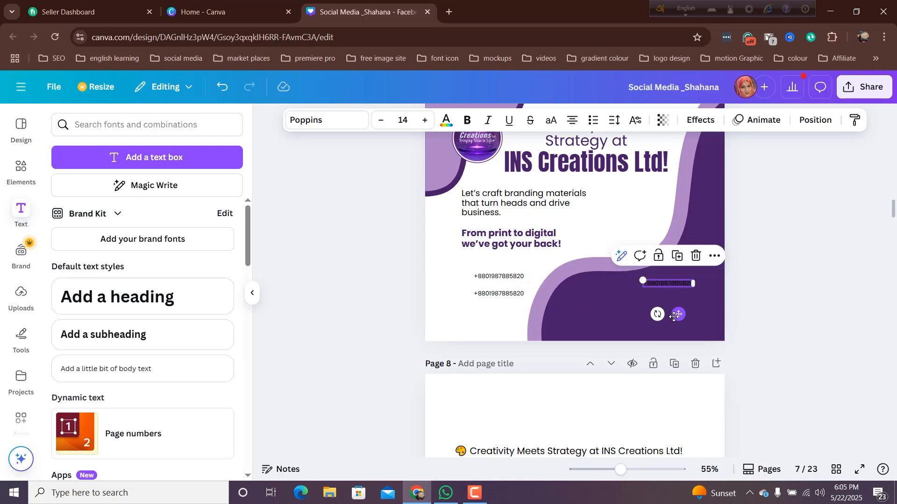
key("ctrl+d")
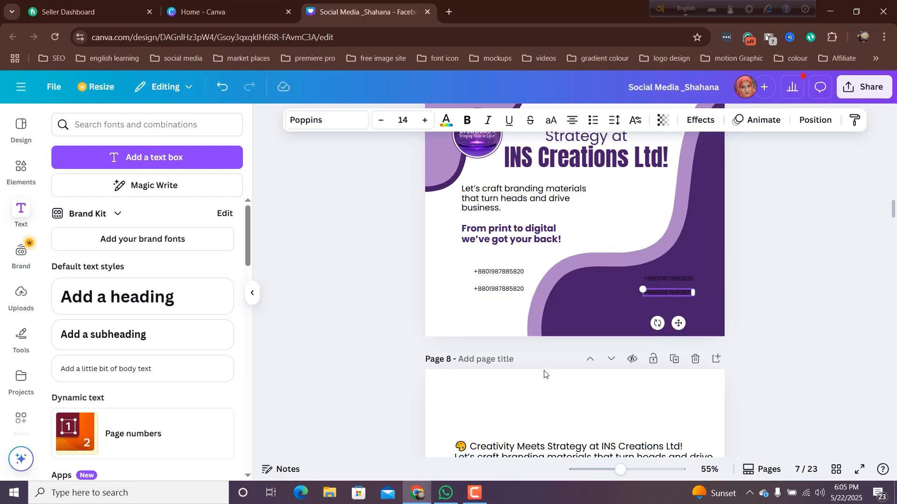
- Replace the lower phone number copy beneath the tagline with the website address inscreationsltd.com copied from page 8
scroll(452, 321, "down", 4)
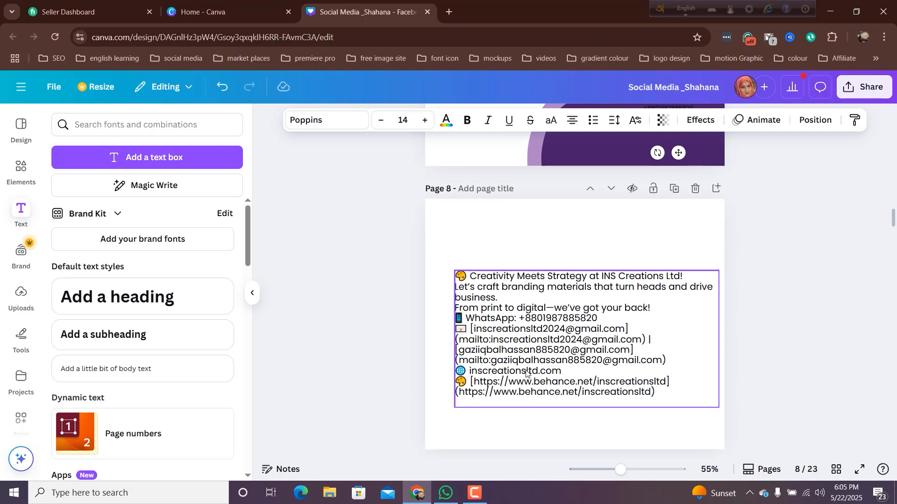
left_click(527, 373)
left_click(527, 373)
left_click(561, 370)
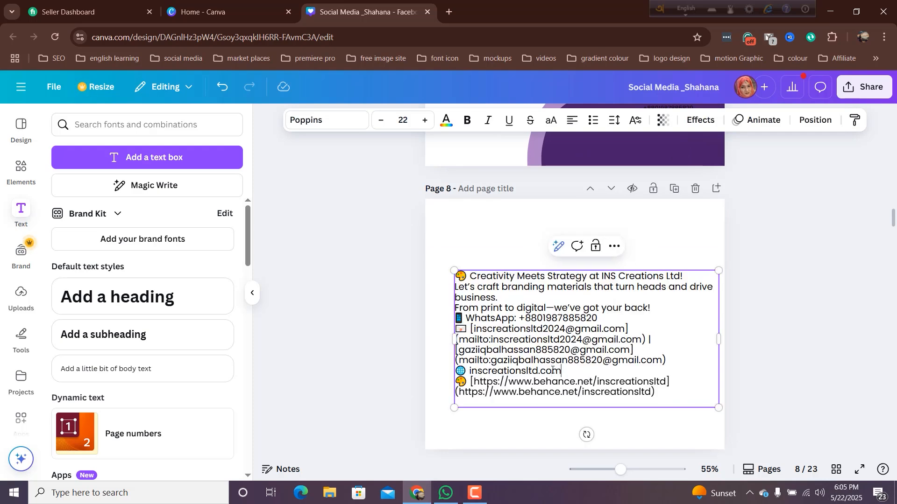
left_click_drag(560, 370, 479, 372)
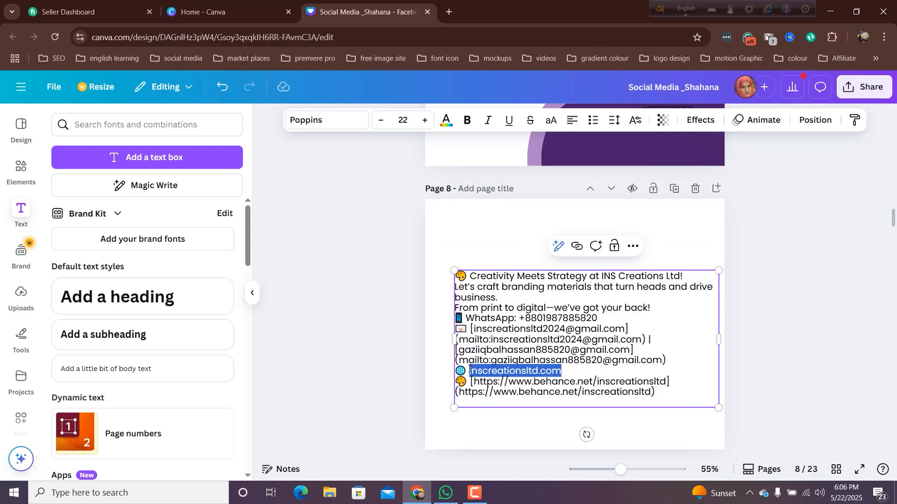
scroll(479, 358, "up", 3)
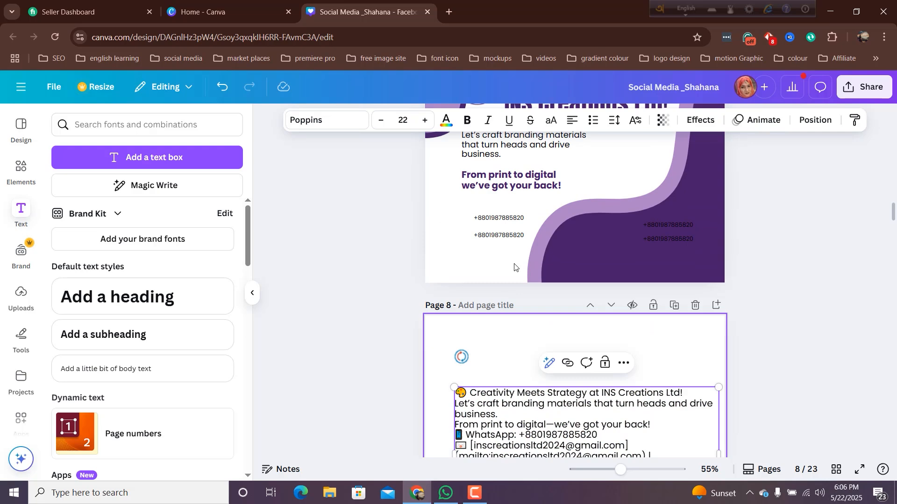
double_click(507, 234)
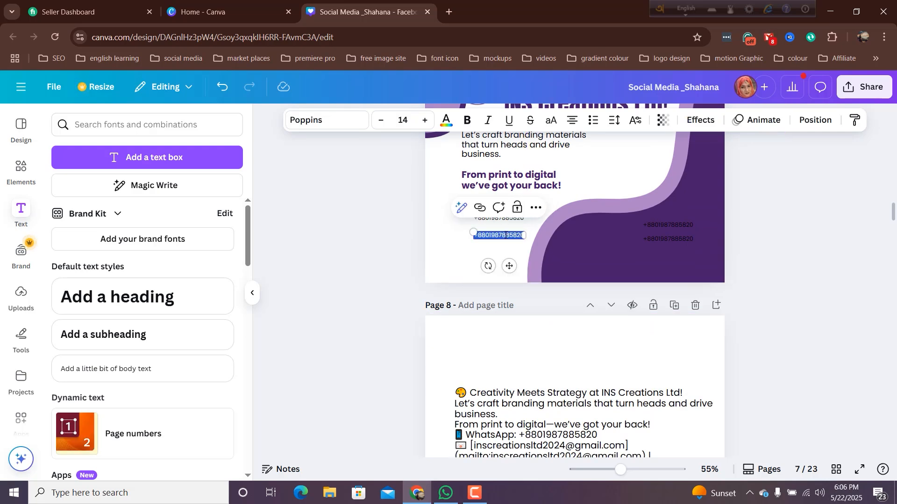
key("BackSpace")
type("inscreationsltd.com")
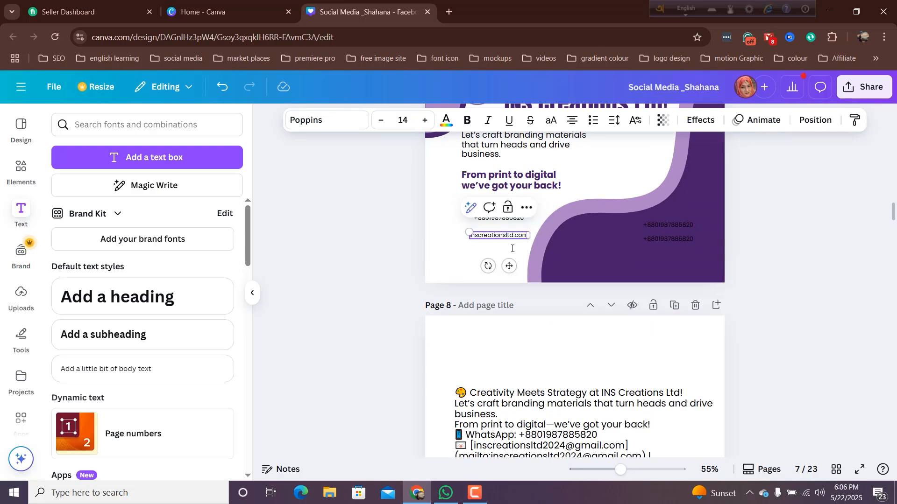
- Replace the upper phone number copy on the dark purple wave with the first e-mail address copied from page 8
scroll(560, 350, "down", 3)
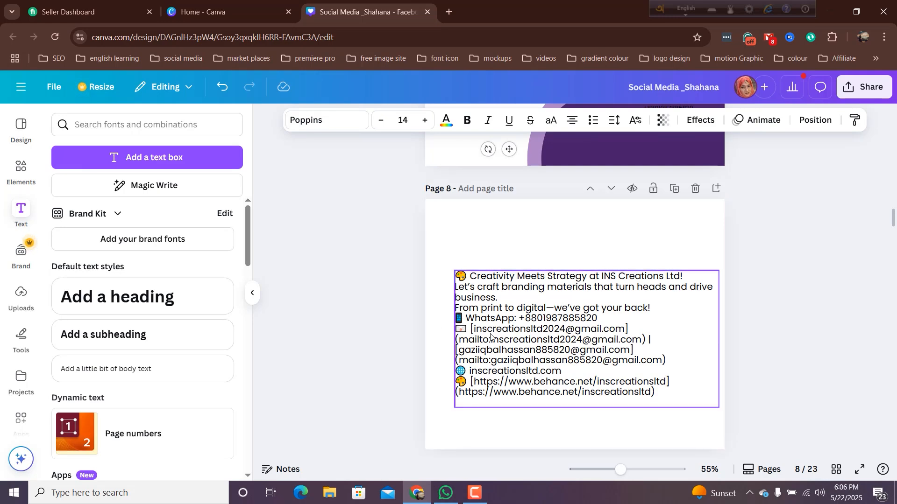
left_click(473, 331)
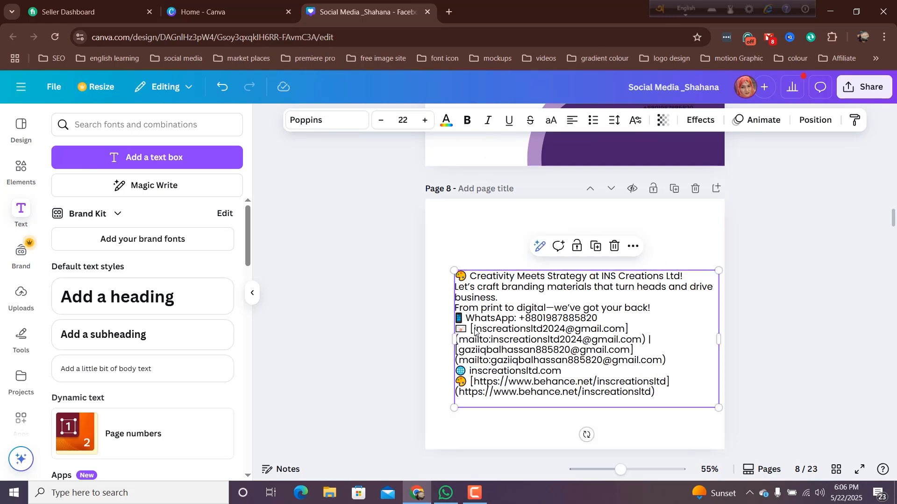
left_click(475, 330)
left_click(474, 331)
left_click_drag(475, 331, 624, 330)
key("ctrl+c")
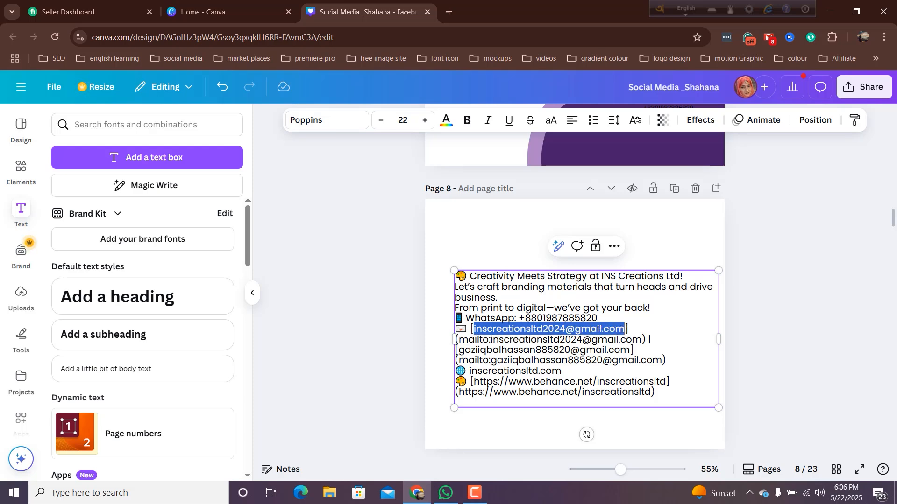
scroll(674, 197, "up", 3)
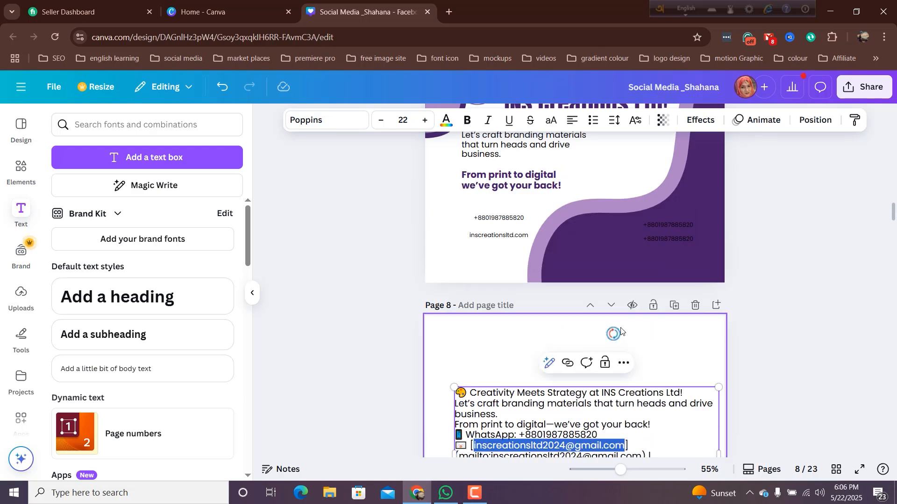
double_click(665, 223)
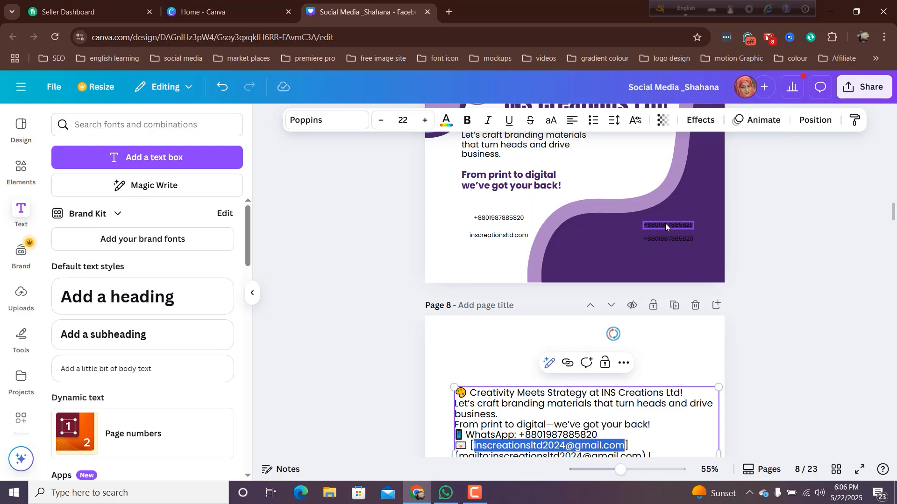
key("ctrl+v")
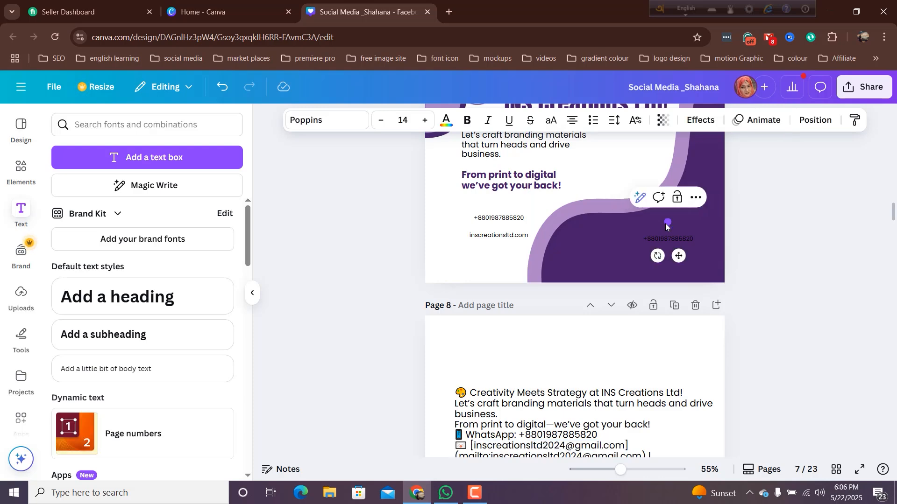
scroll(630, 299, "down", 4)
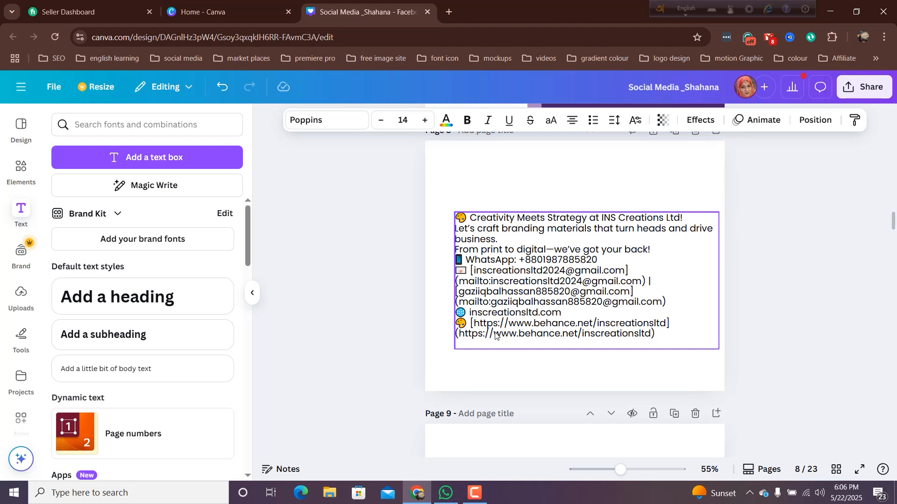
left_click(495, 335)
left_click(495, 336)
left_click_drag(495, 335, 649, 334)
key("ctrl+c")
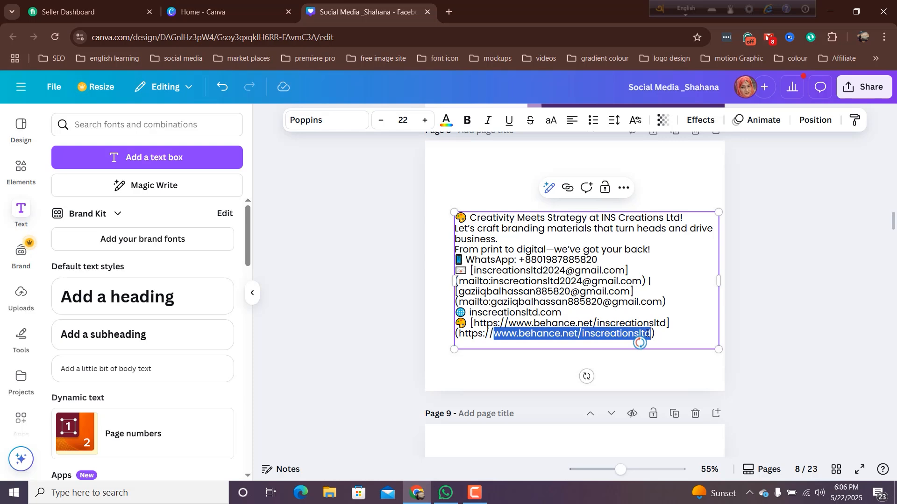
scroll(649, 333, "up", 4)
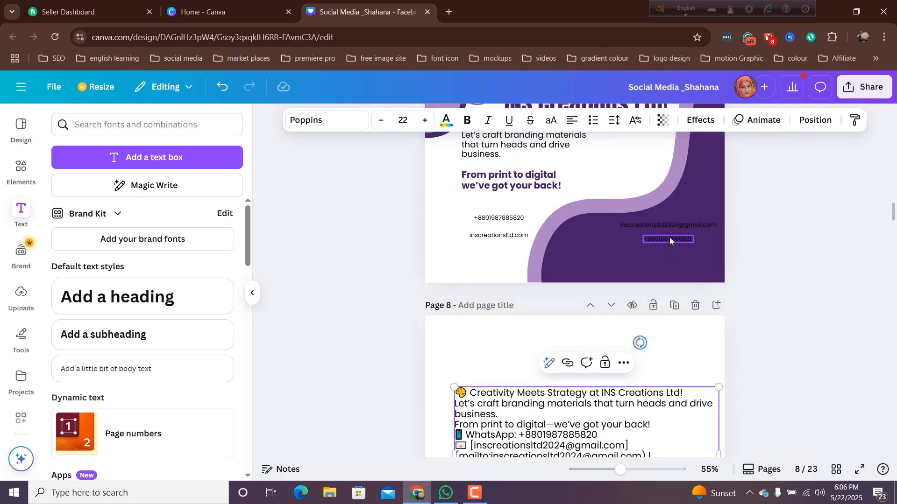
double_click(670, 240)
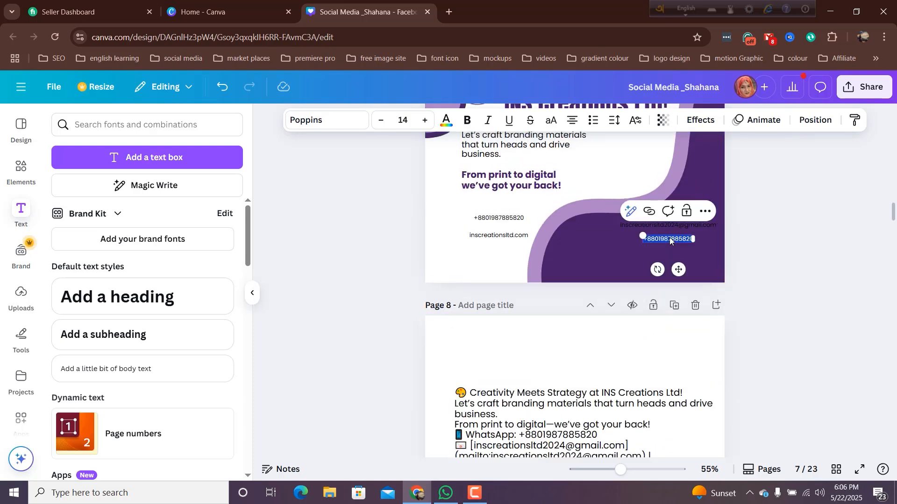
key("ctrl+v")
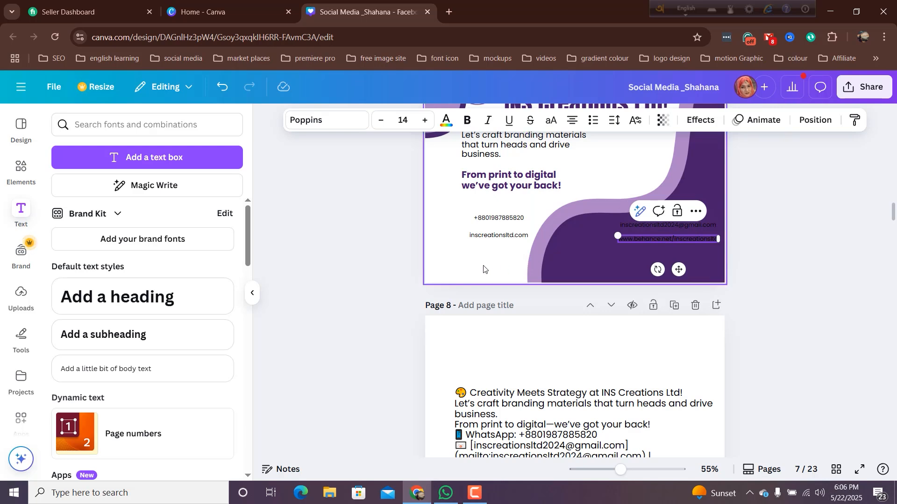
- Left-align the phone number and website address texts beneath the tagline with each other
double_click(498, 235)
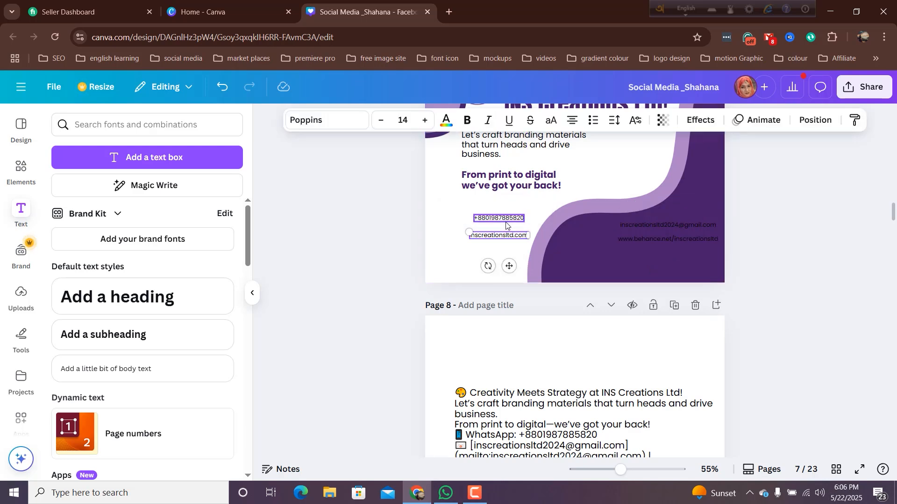
left_click(506, 223, "shift")
right_click(505, 223)
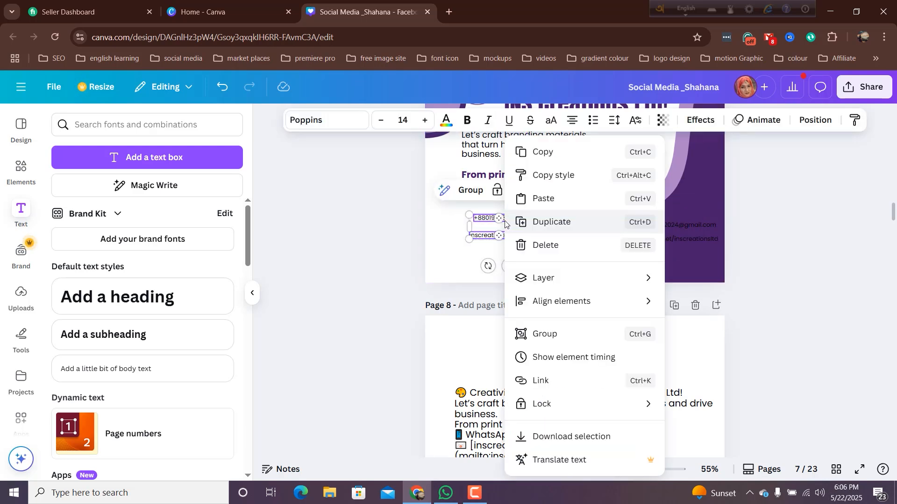
mouse_move(544, 301)
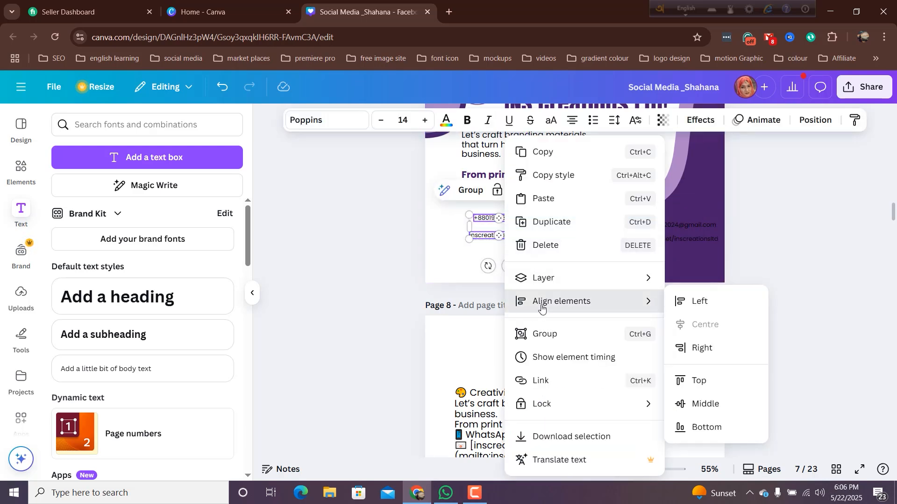
left_click(699, 301)
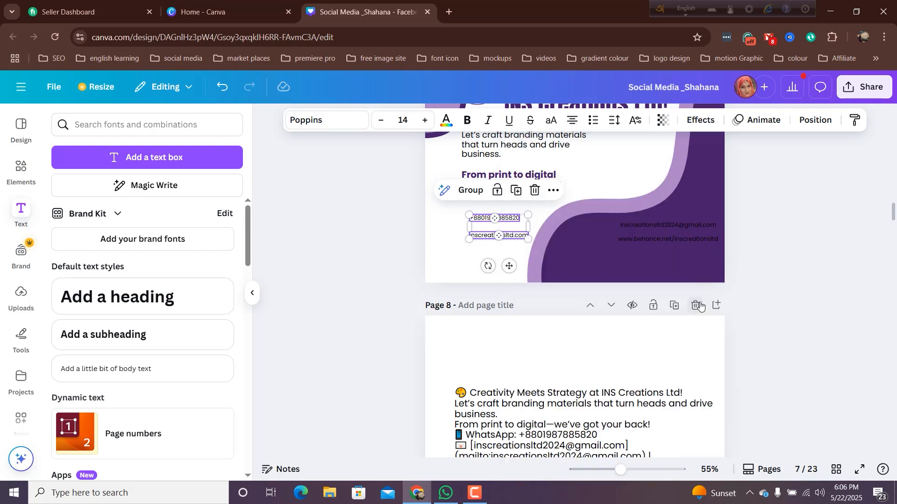
left_click(443, 256)
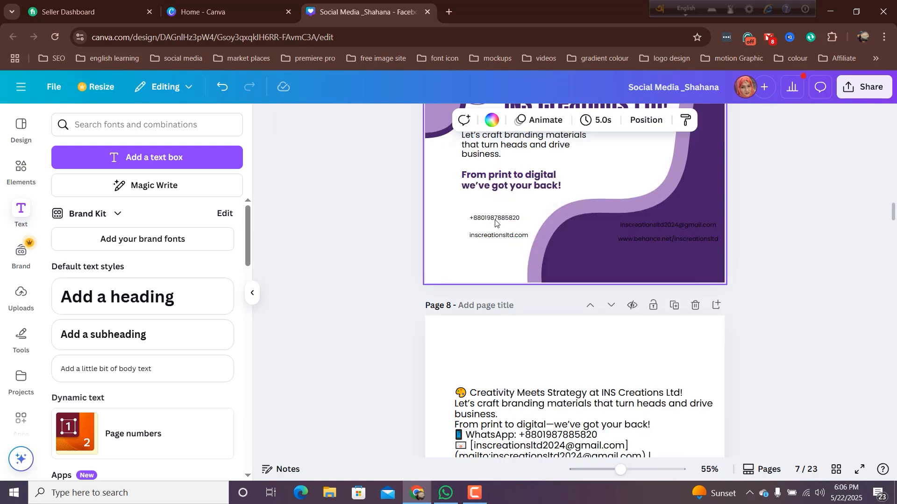
- Add the circled phone handset icon from the recently used elements and shrink it to text height beside the phone number
left_click(19, 173)
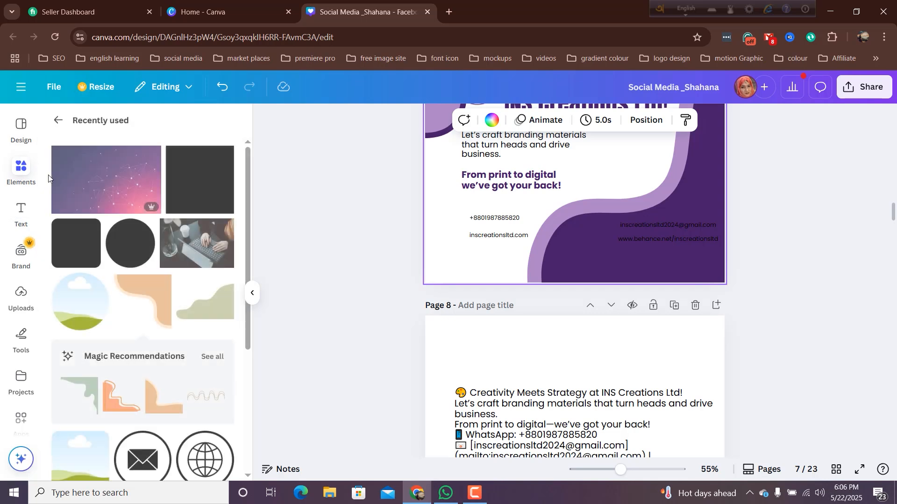
scroll(122, 199, "down", 3)
scroll(122, 198, "down", 3)
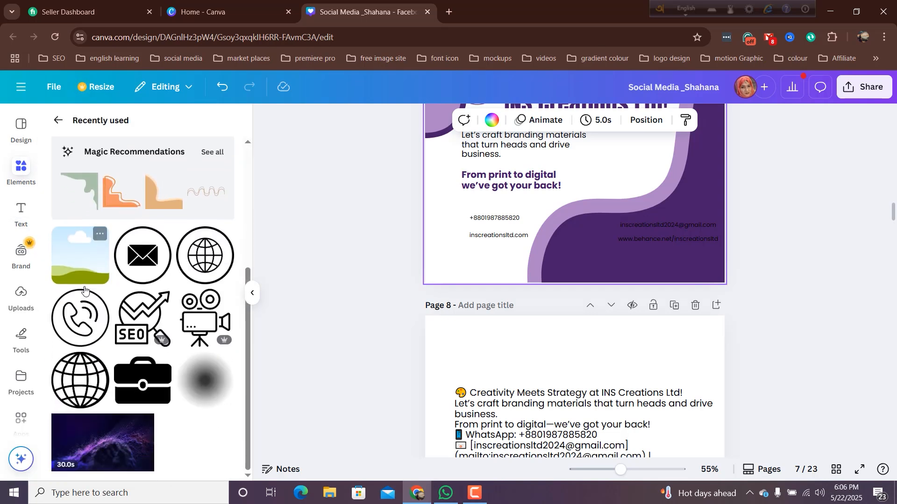
left_click(80, 318)
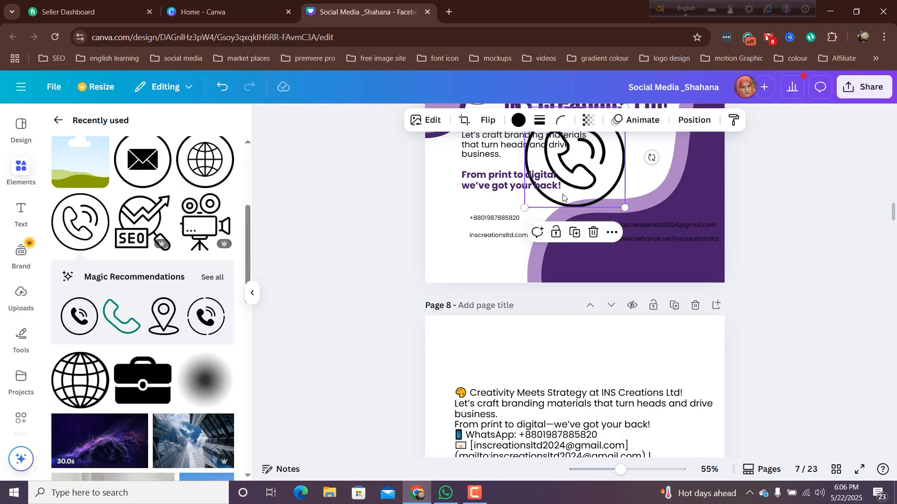
left_click_drag(573, 188, 451, 251)
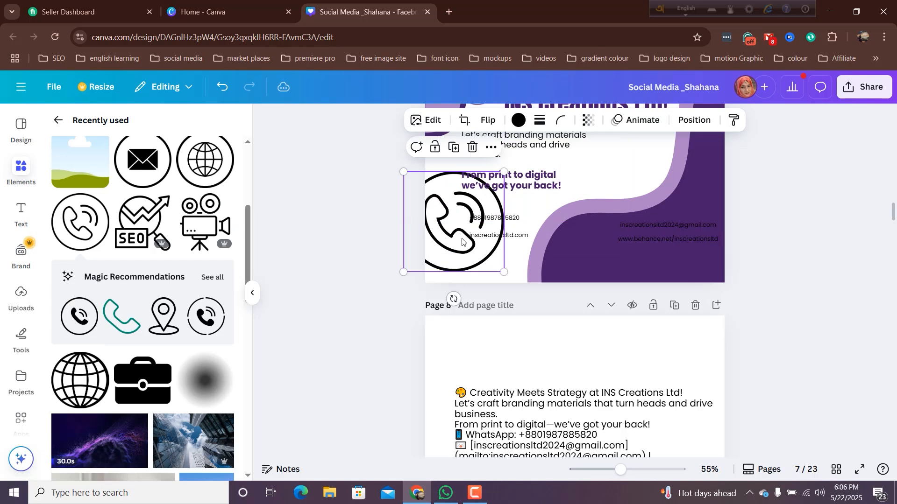
left_click_drag(405, 176, 472, 253)
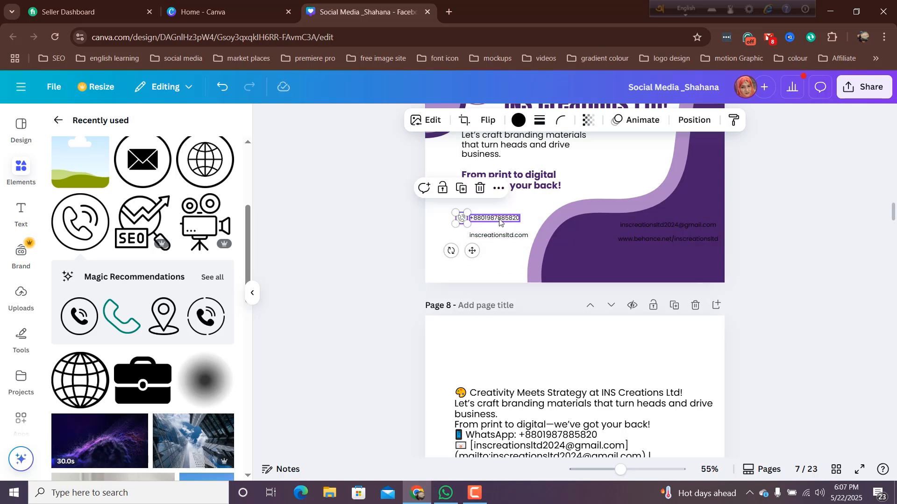
- Shift the phone icon and number so the icon lines up with the tagline's left edge
mouse_move(501, 219)
left_mouse_down()
mouse_move(507, 216)
mouse_move(462, 217)
mouse_move(492, 216)
left_mouse_up()
left_click(461, 217, "shift")
left_click(472, 226)
left_click(496, 216)
left_click(448, 232)
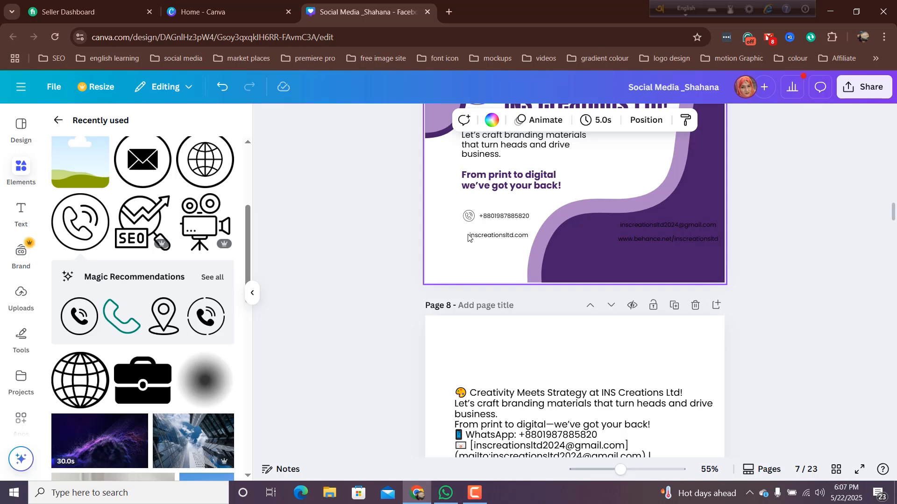
- Line up the website address with the phone number and place a small circled globe icon in front of it
left_click_drag(476, 237, 486, 237)
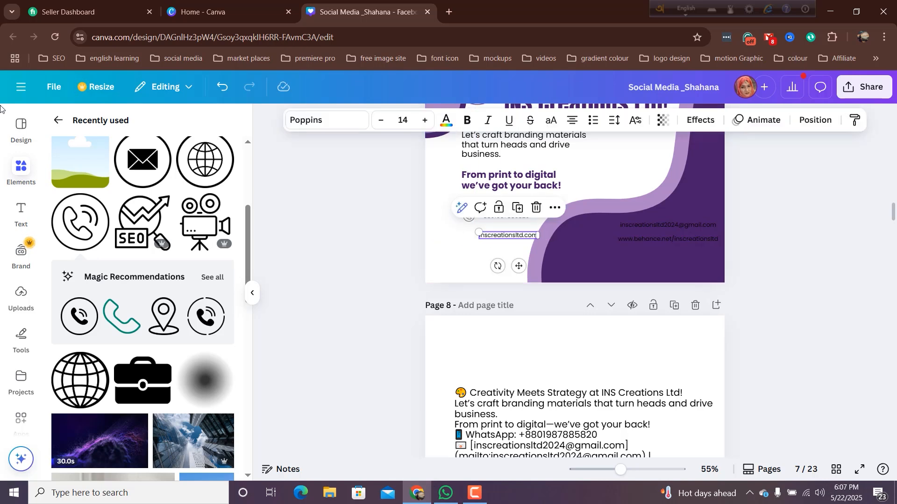
left_click(205, 159)
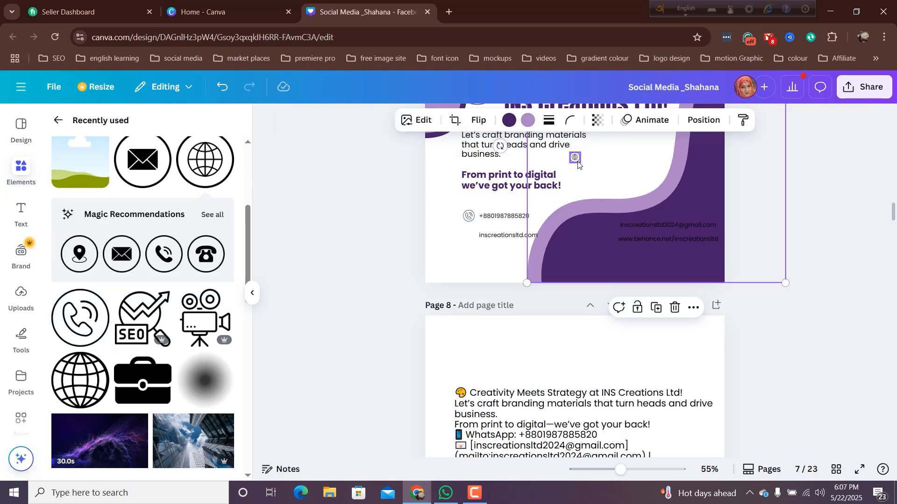
left_click(575, 161)
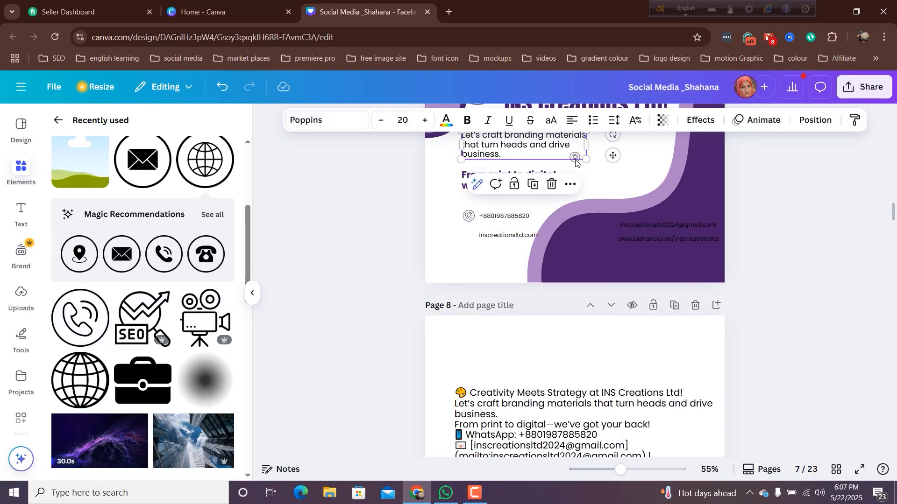
left_click(469, 241)
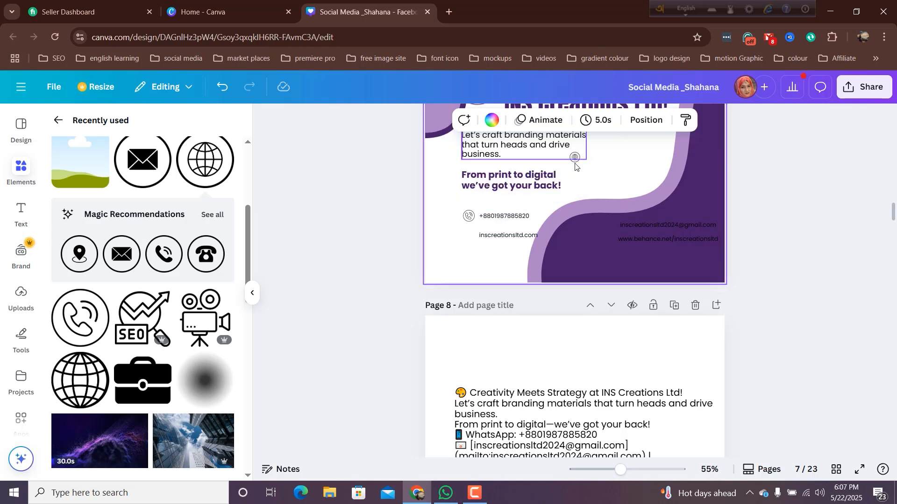
left_click_drag(575, 159, 461, 226)
left_click_drag(461, 227, 461, 228)
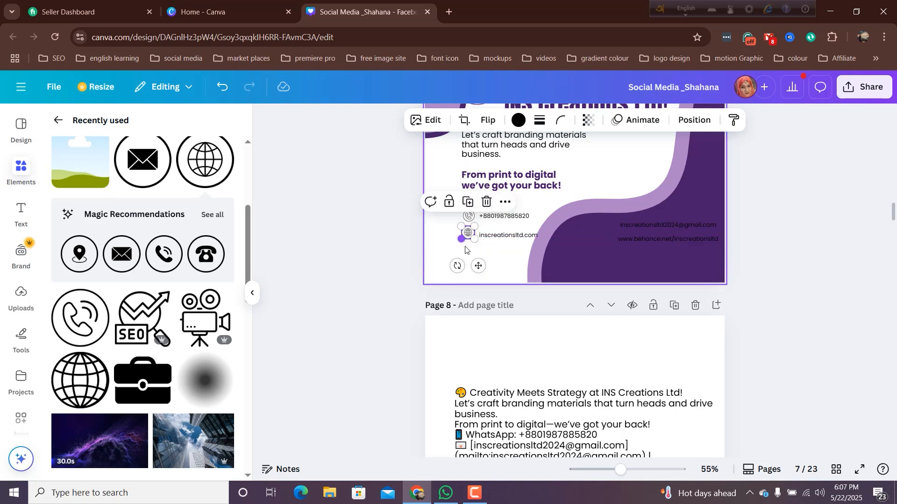
left_click(464, 252)
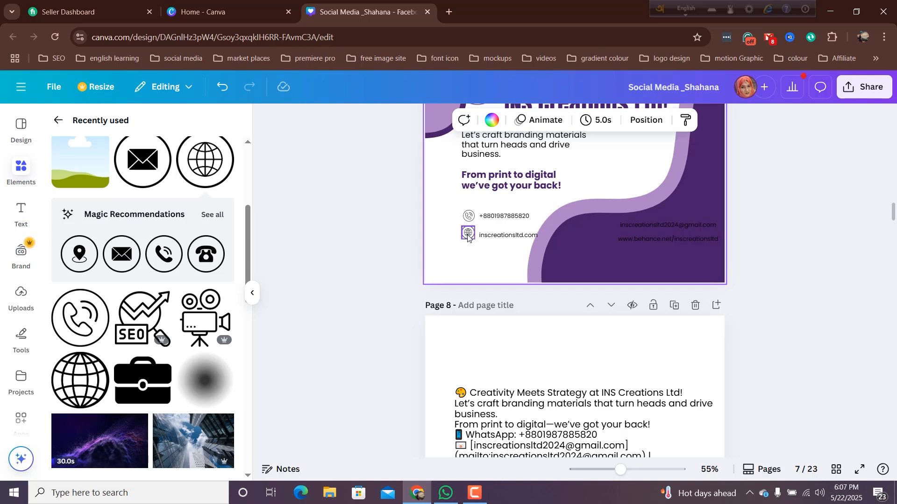
- Align the globe icon and website address to their vertical middle and move the pair slightly down
left_click(468, 233)
left_click(500, 237, "shift")
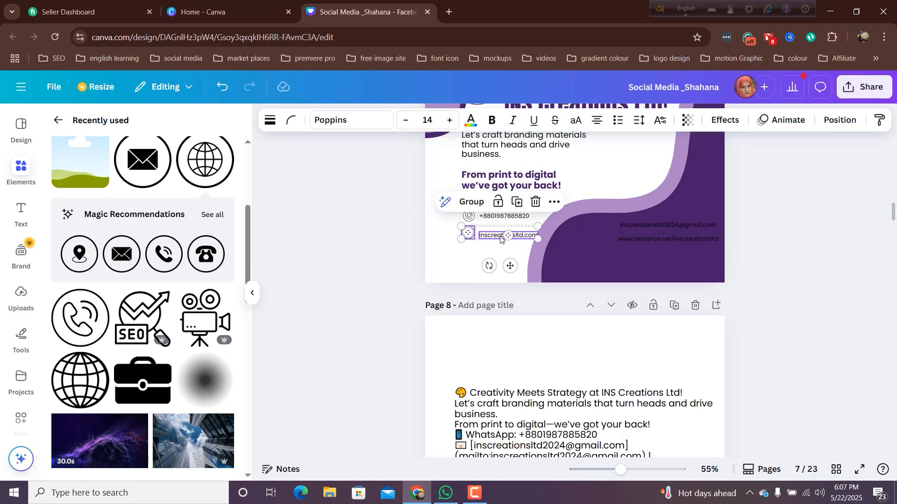
right_click(500, 237)
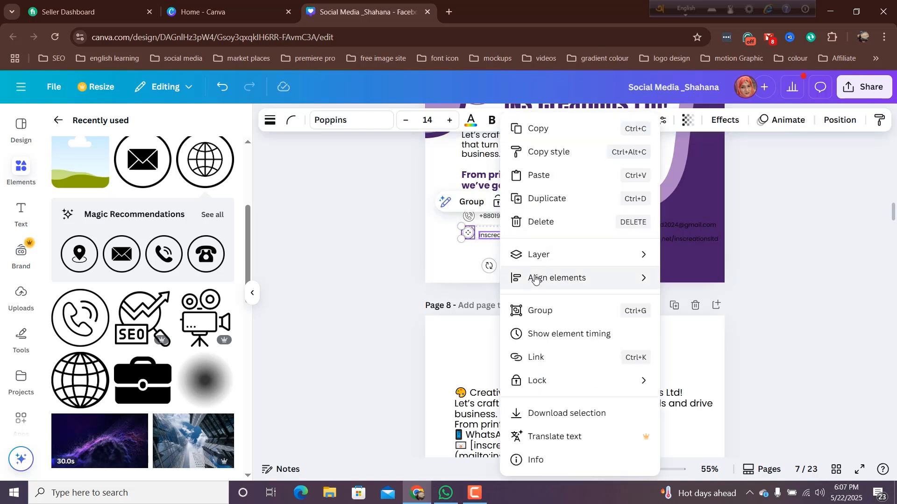
mouse_move(536, 280)
left_click(699, 380)
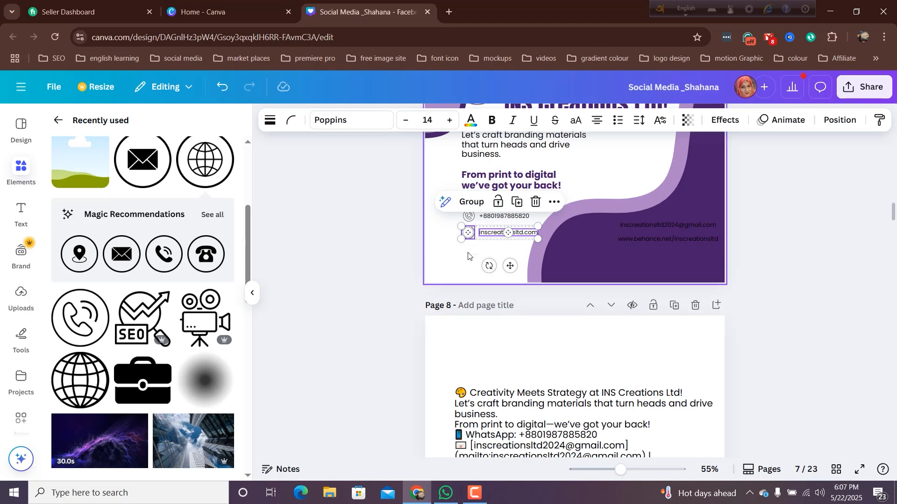
left_click_drag(510, 265, 506, 267)
left_click(447, 224)
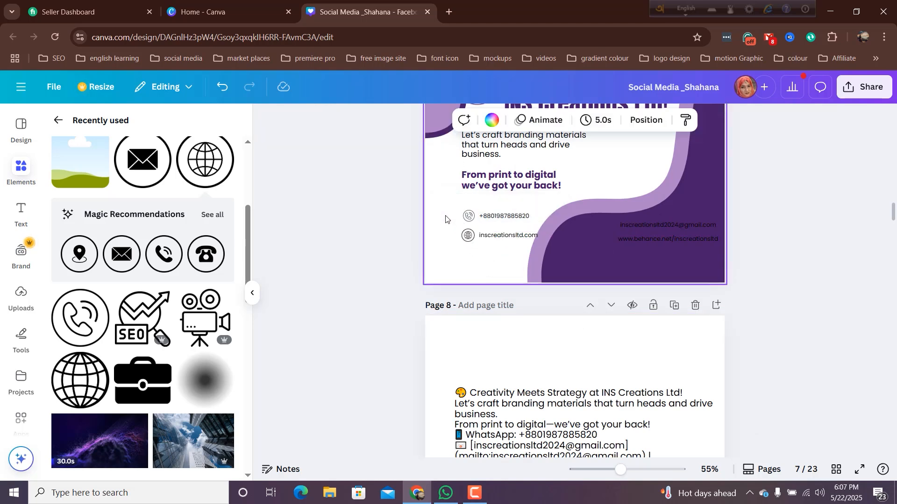
left_click(499, 220)
right_click(495, 218)
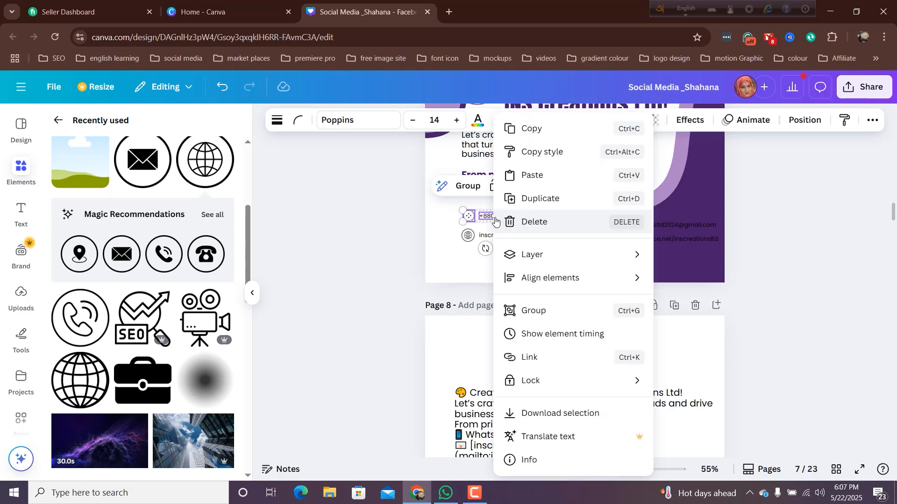
mouse_move(542, 280)
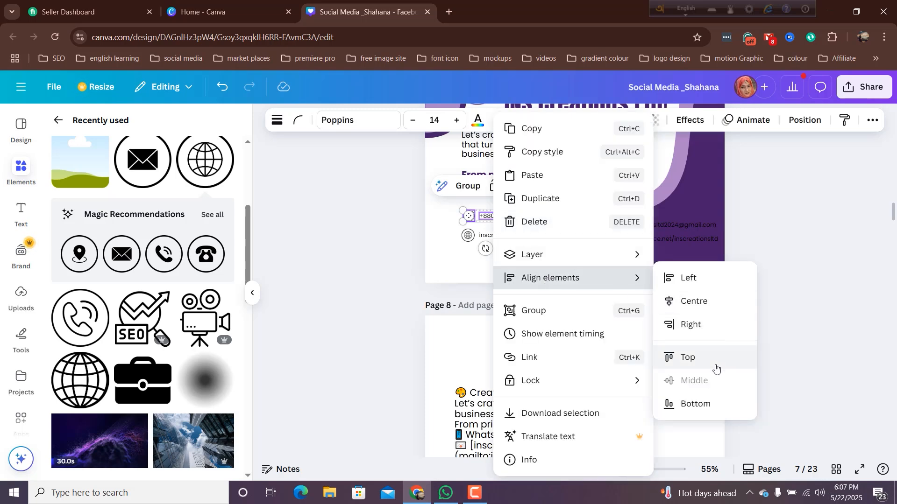
left_click(441, 262)
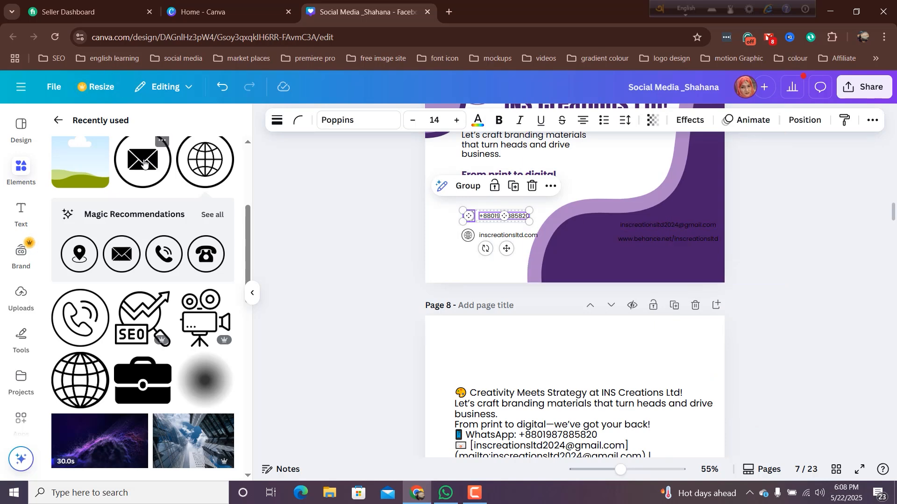
- Add the circled envelope icon and place it in front of the e-mail address on the dark purple wave
left_click(166, 164)
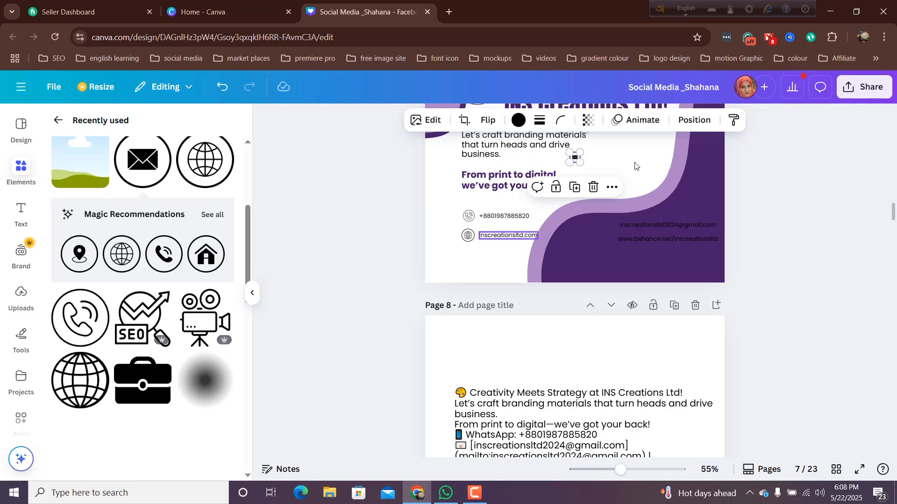
left_click(622, 161)
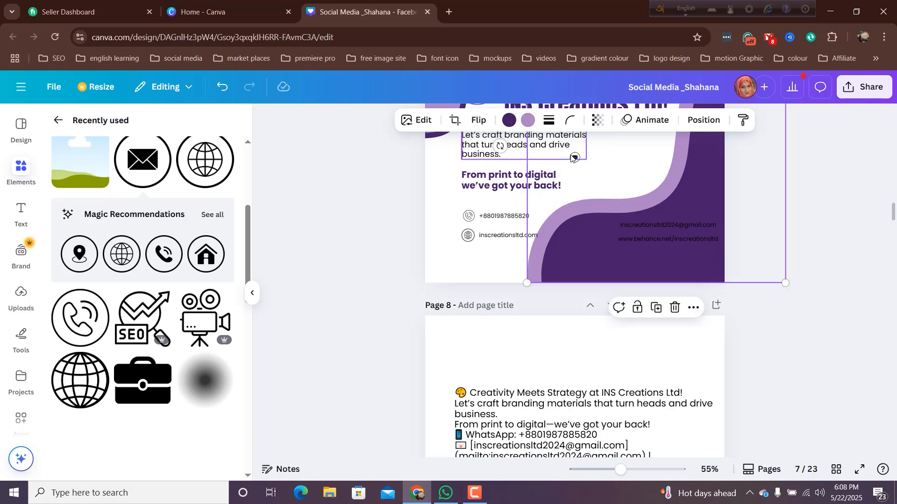
left_click_drag(576, 161, 610, 229)
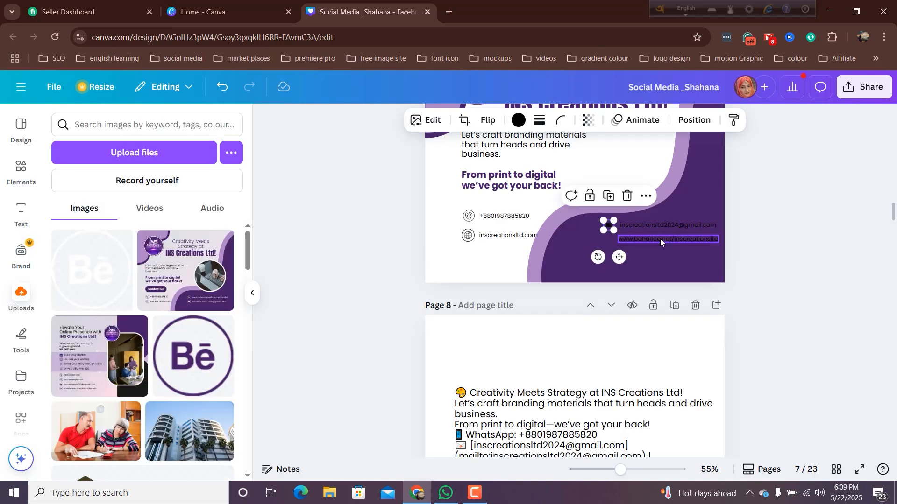
left_click(660, 239)
left_click(626, 254)
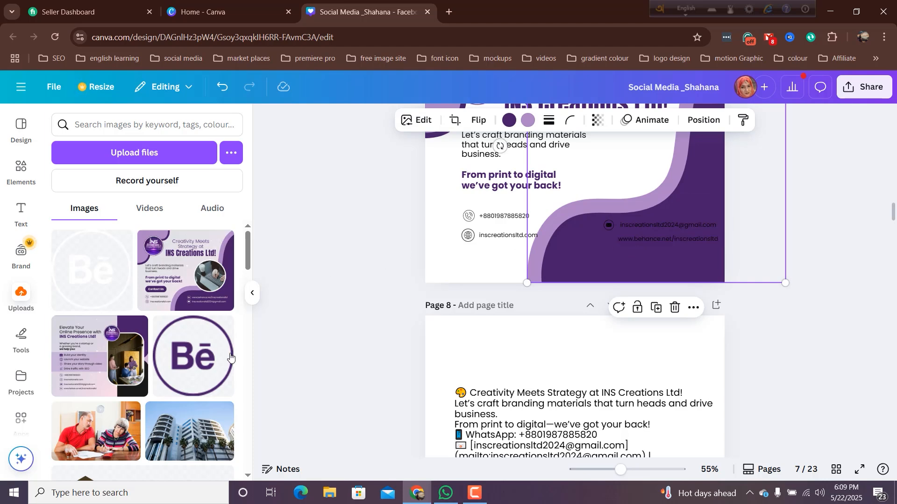
- Add the white Behance logo from the uploads, shrink it to icon size and place it in front of the Behance link
left_click(99, 279)
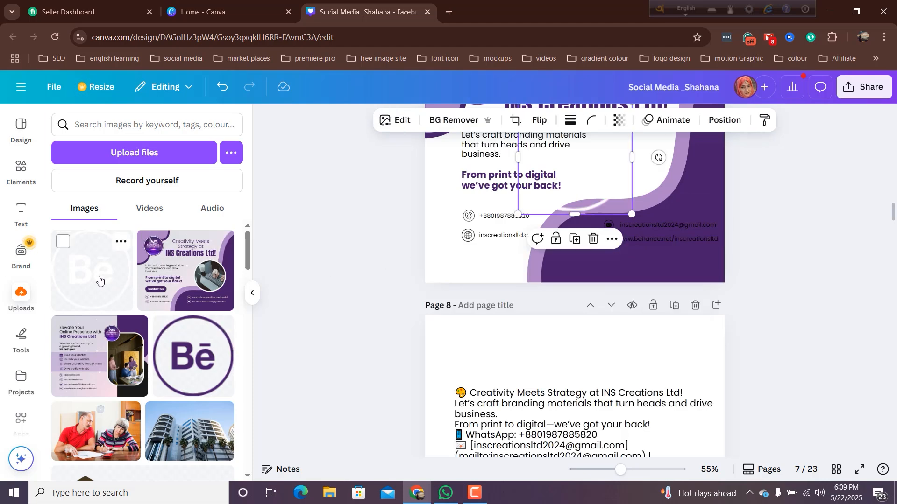
left_click_drag(593, 211, 617, 275)
left_click_drag(577, 199, 648, 271)
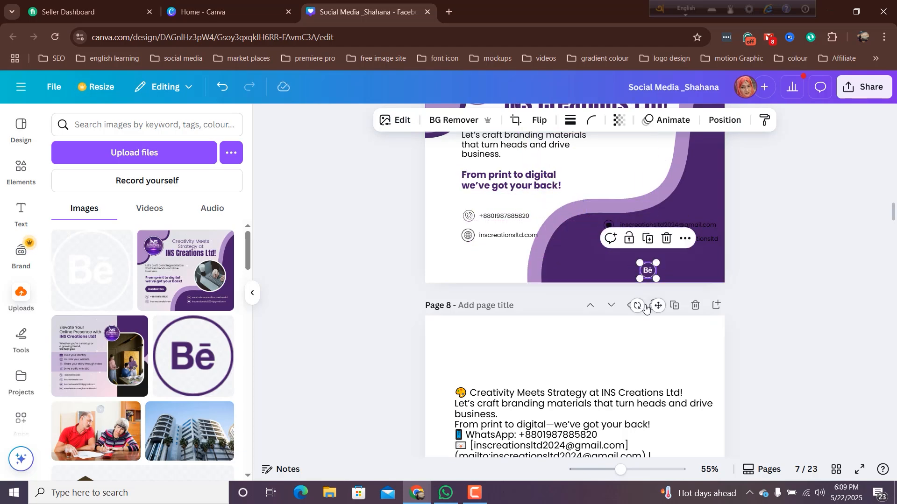
left_click_drag(657, 306, 611, 276)
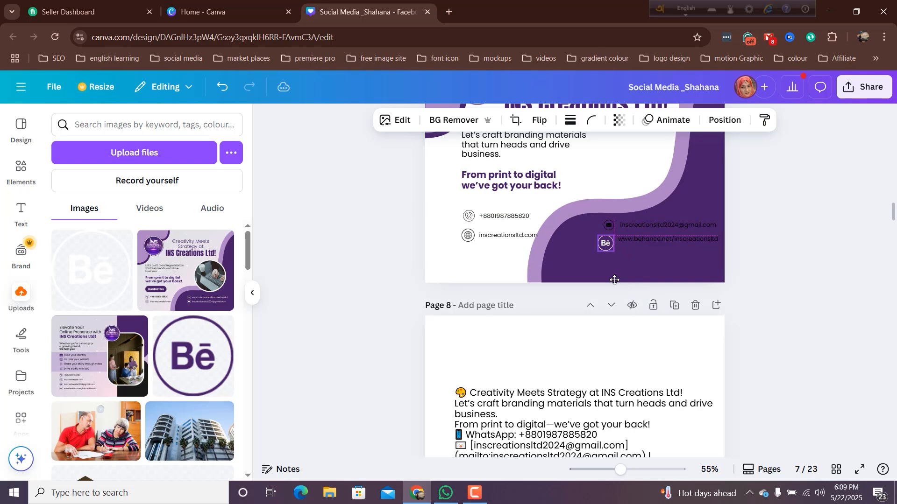
left_click_drag(596, 235, 603, 241)
left_click_drag(621, 277, 623, 271)
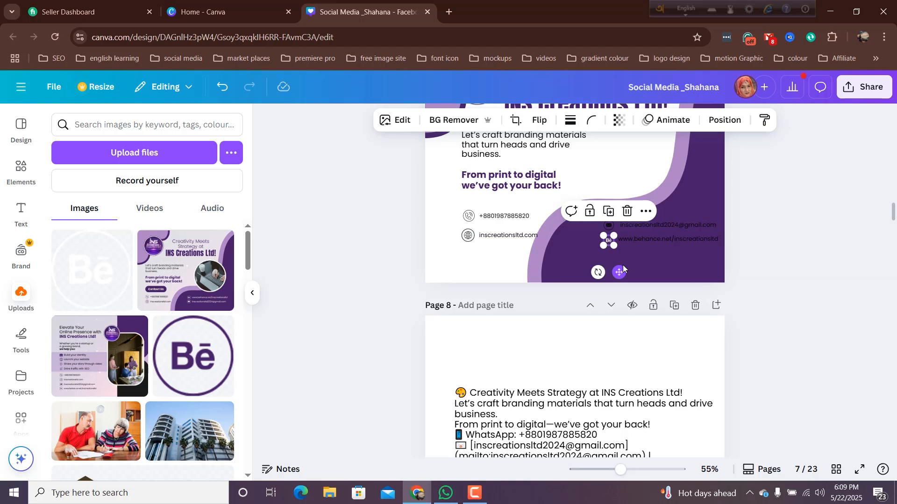
- Recolour the envelope icon on the dark purple wave to white
left_click(607, 227)
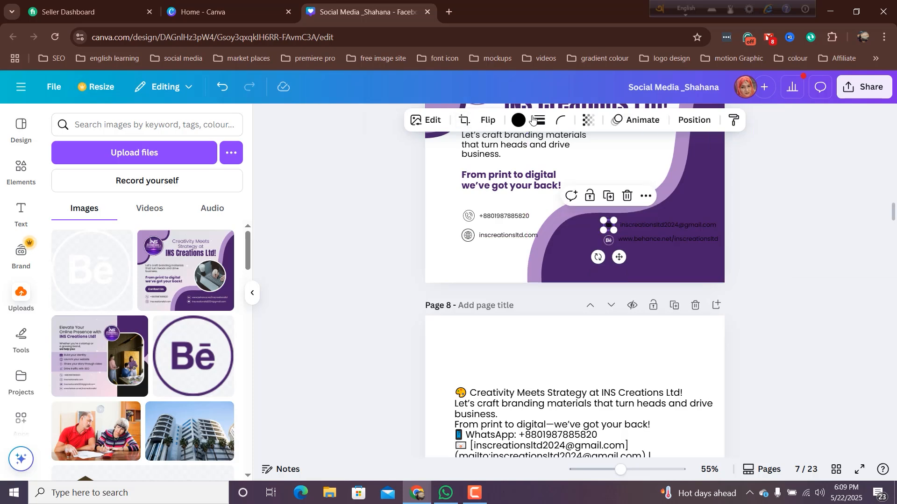
left_click(518, 120)
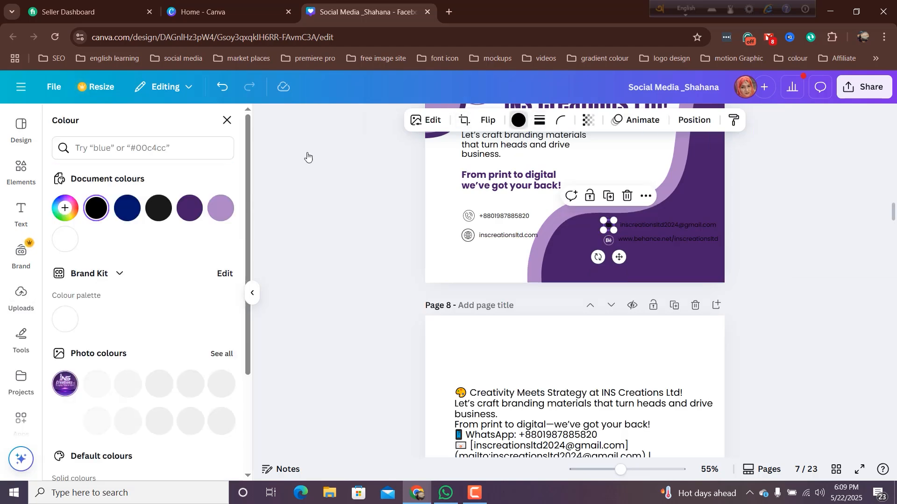
left_click(64, 240)
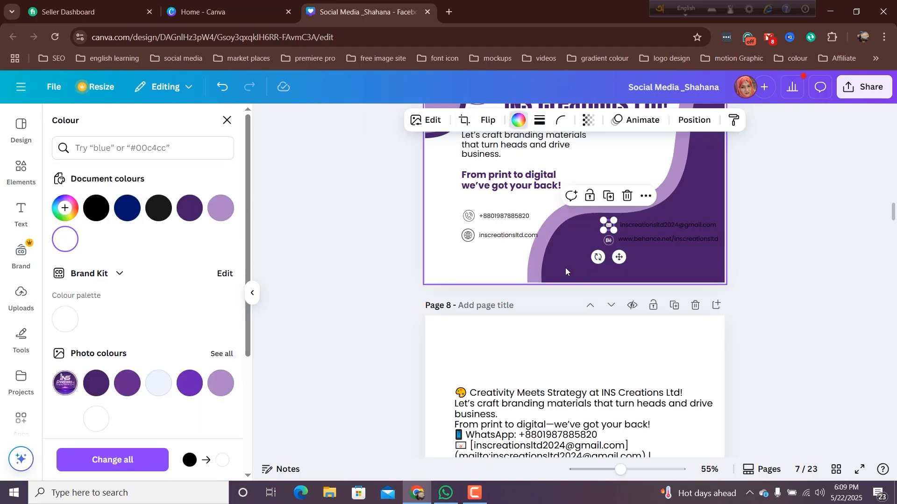
- Recolour the Behance link and the e-mail address on the dark purple wave to white
left_click(666, 240)
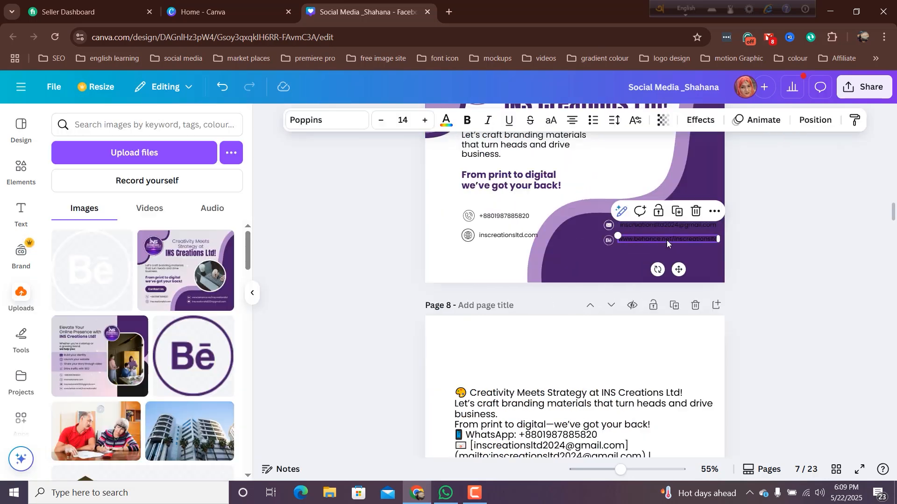
left_click(447, 119)
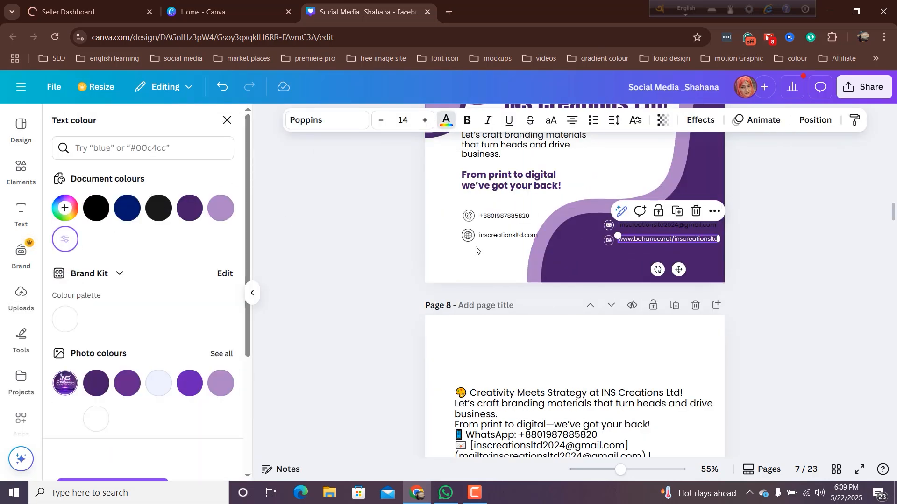
left_click(630, 261)
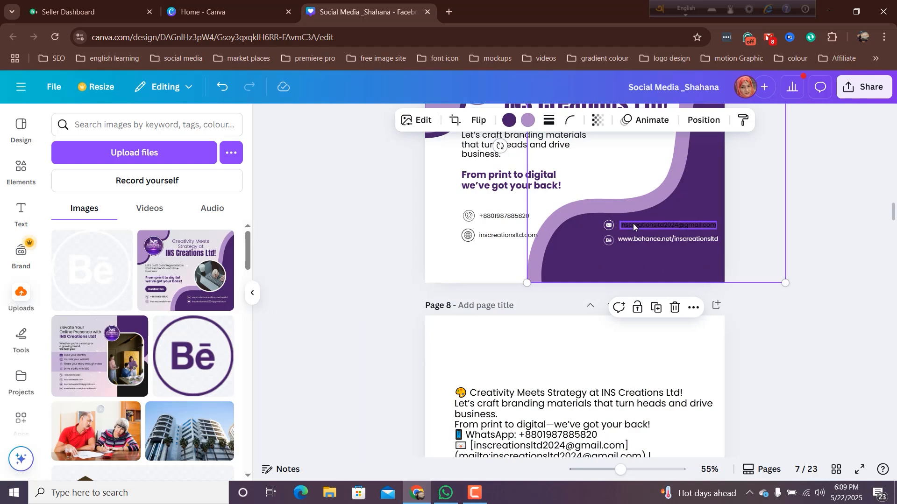
left_click(632, 223)
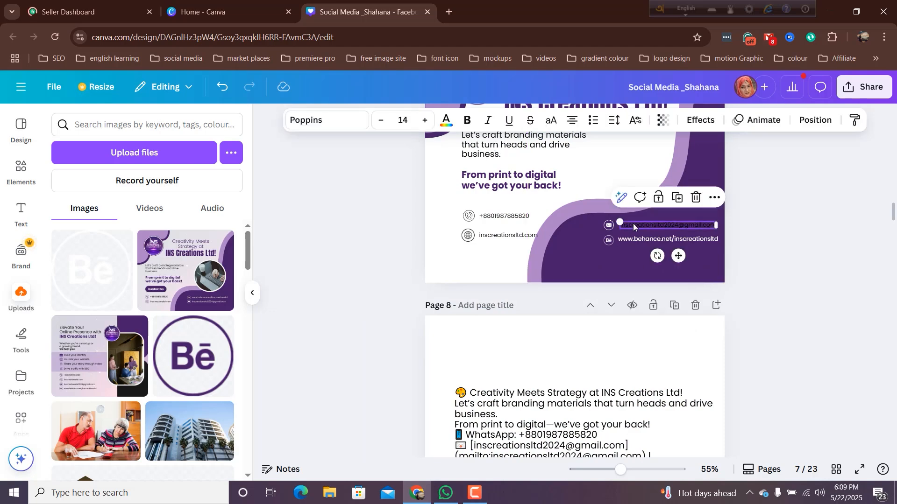
left_click(446, 121)
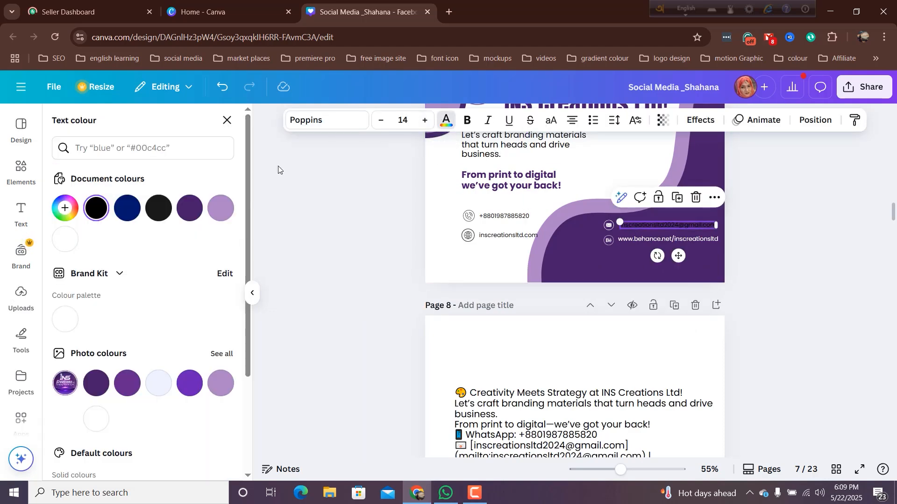
left_click(63, 240)
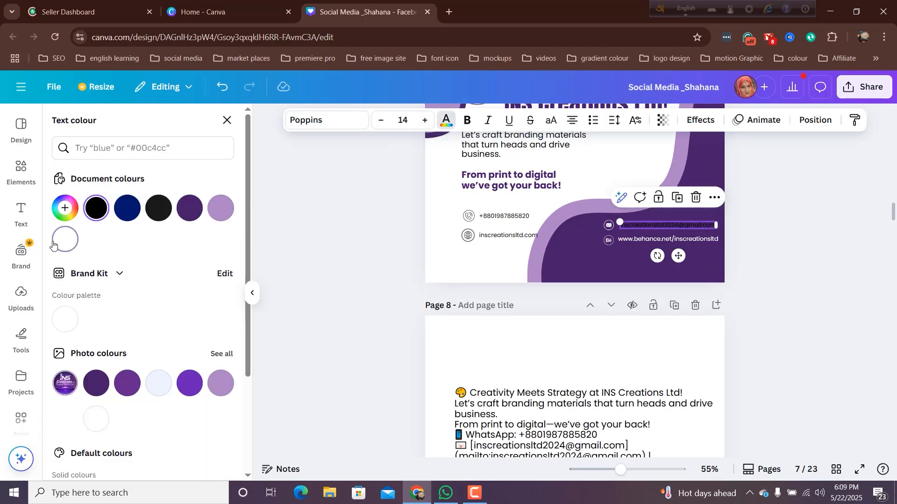
left_click(476, 270)
- Left-align the e-mail address and the Behance link with each other
left_click(661, 227)
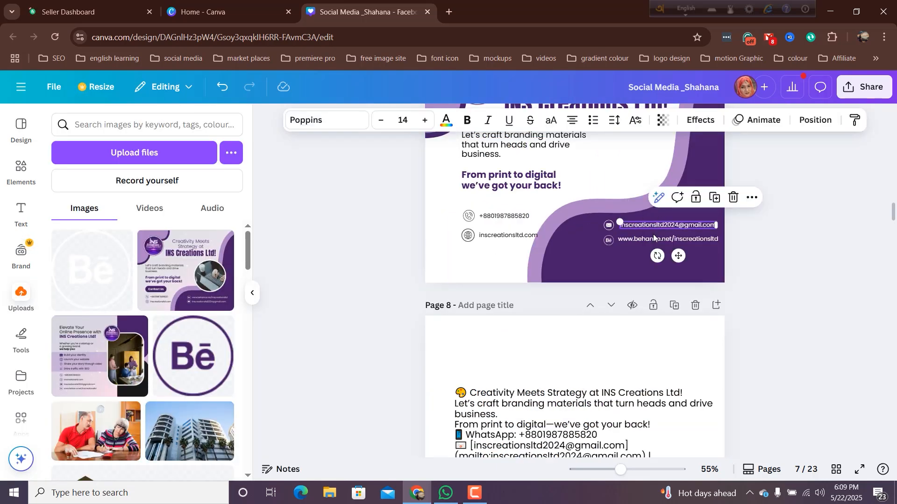
left_click(653, 239, "shift")
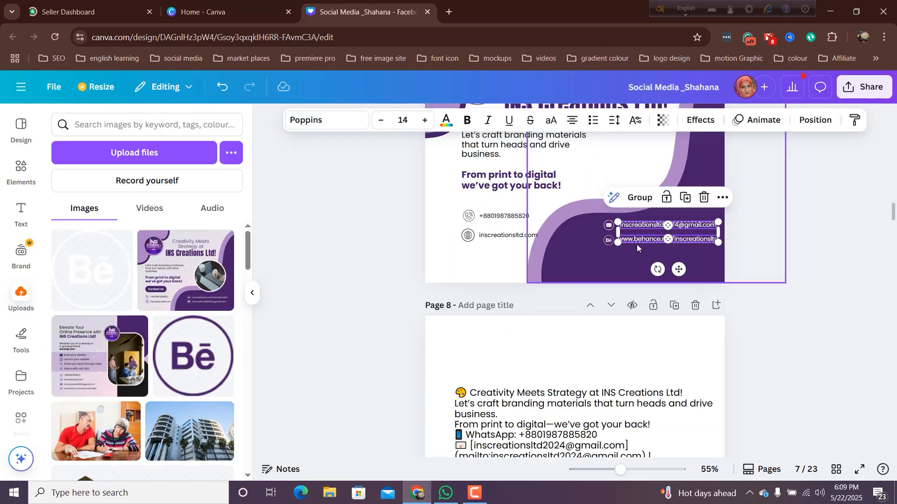
right_click(637, 240)
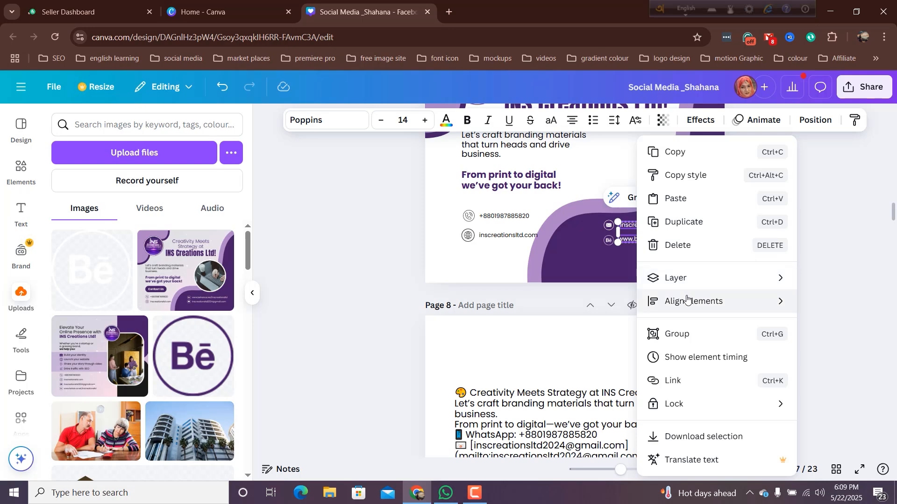
mouse_move(686, 299)
left_click(579, 301)
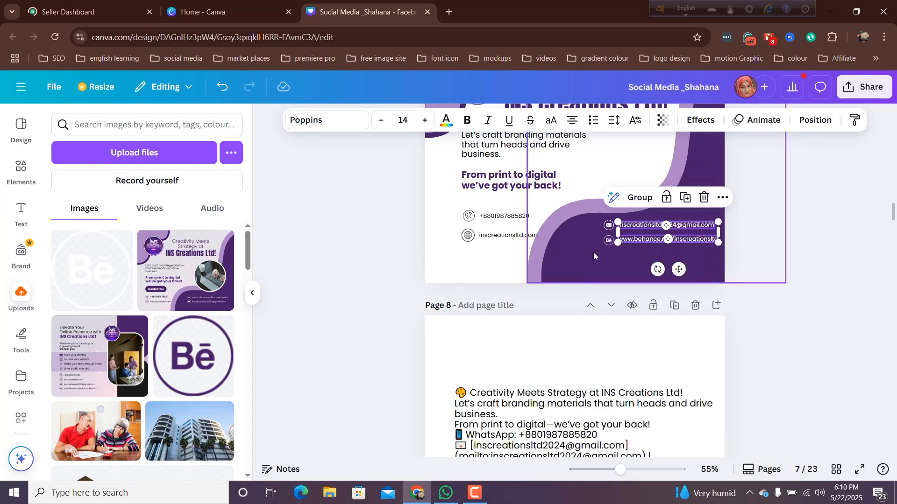
left_click(593, 251)
- Group the envelope icon with the e-mail address on the dark purple wave
left_click(608, 225)
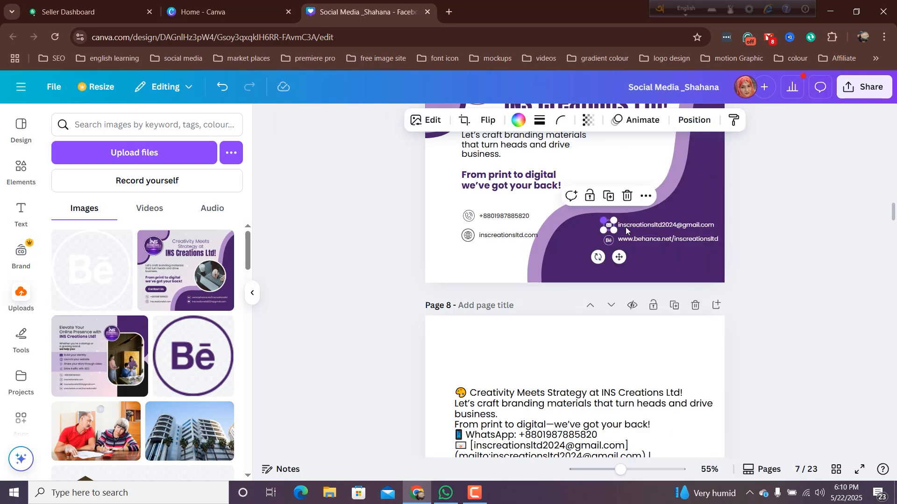
left_click(657, 228, "shift")
right_click(657, 228)
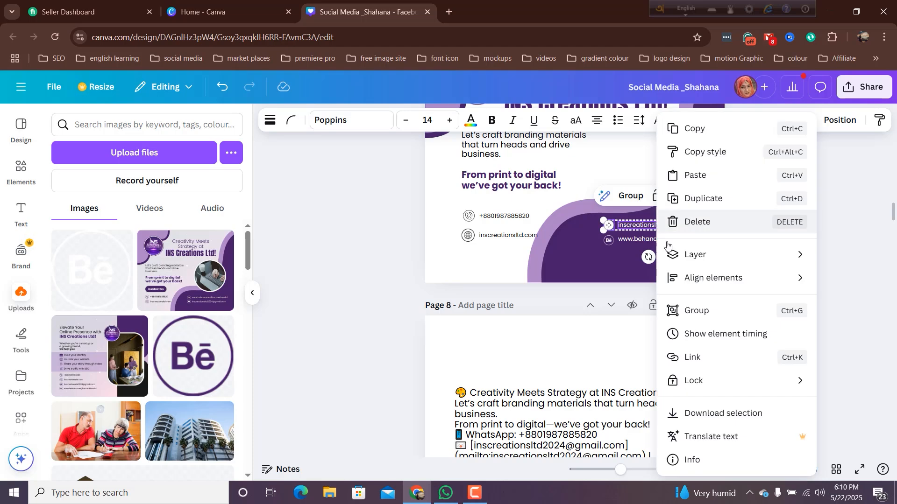
mouse_move(702, 281)
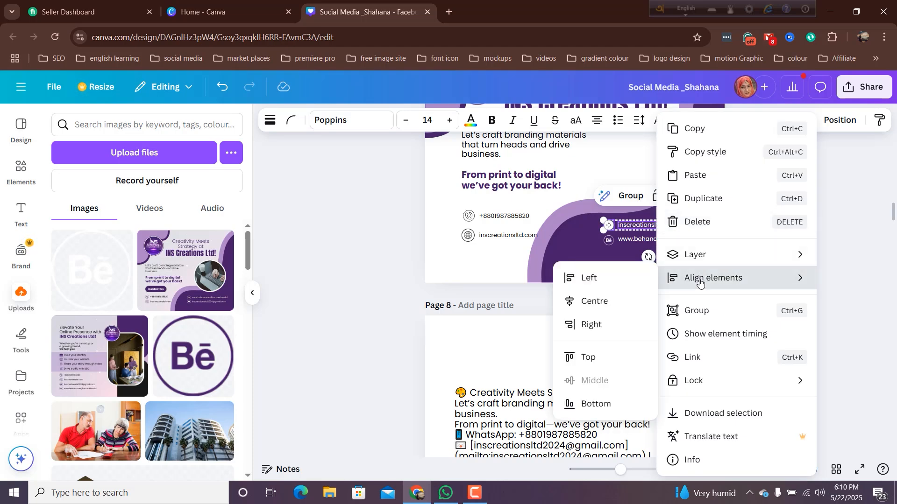
left_click(626, 197)
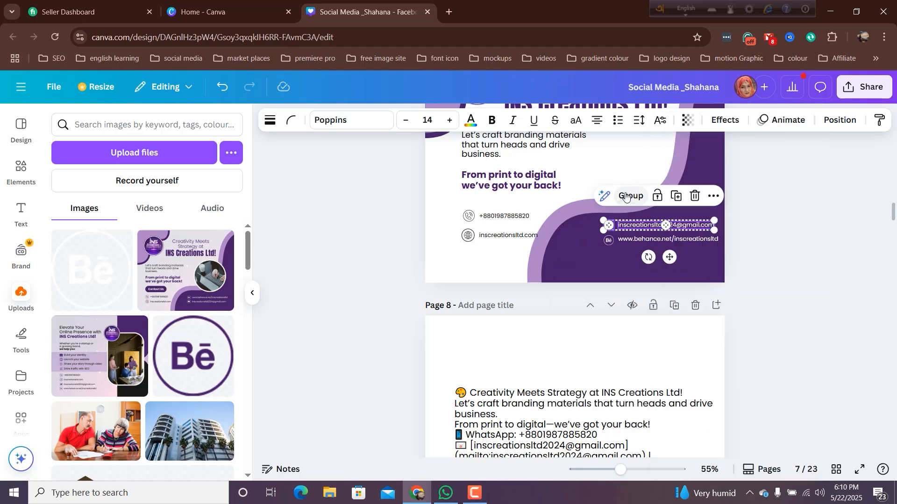
left_click(624, 198)
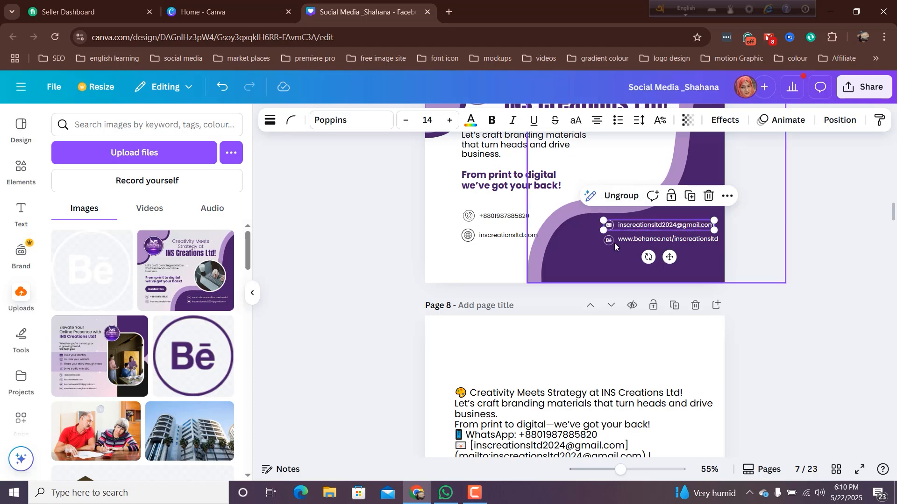
- Align the Behance icon and its link to their vertical middle and group the pair
left_click(608, 241)
left_click(645, 241, "shift")
right_click(645, 241)
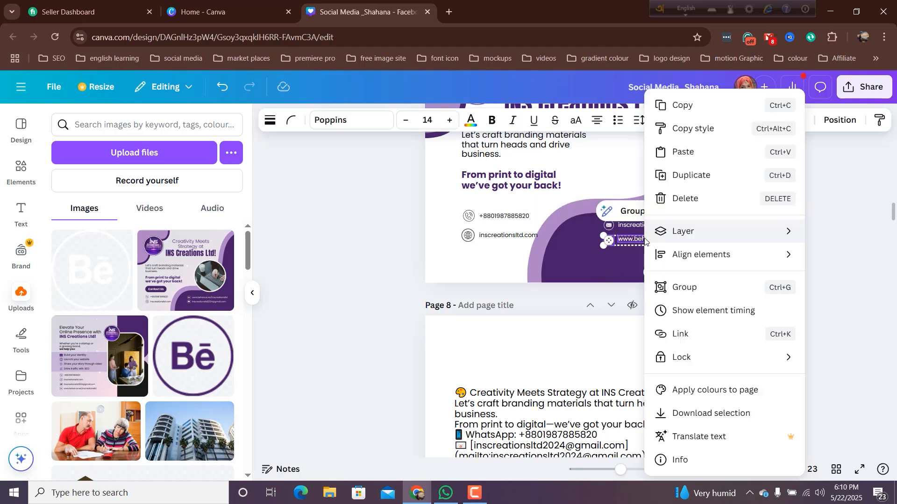
mouse_move(687, 256)
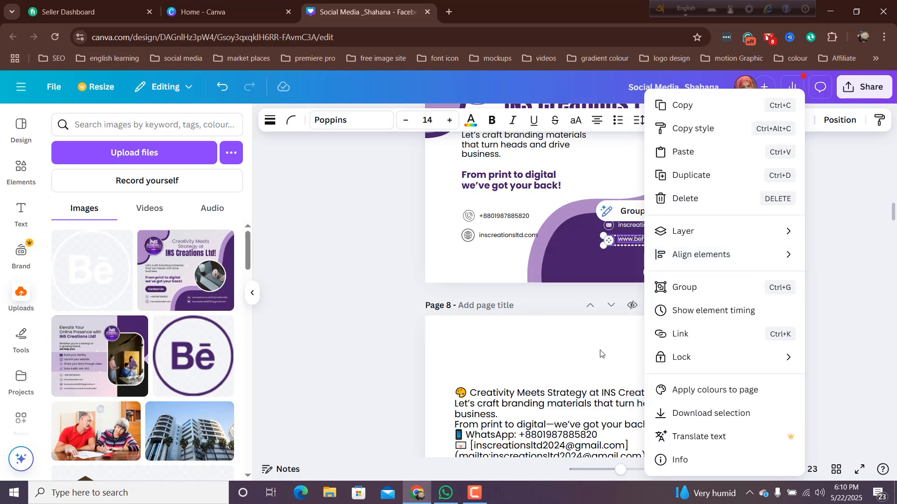
mouse_move(655, 254)
left_click(584, 357)
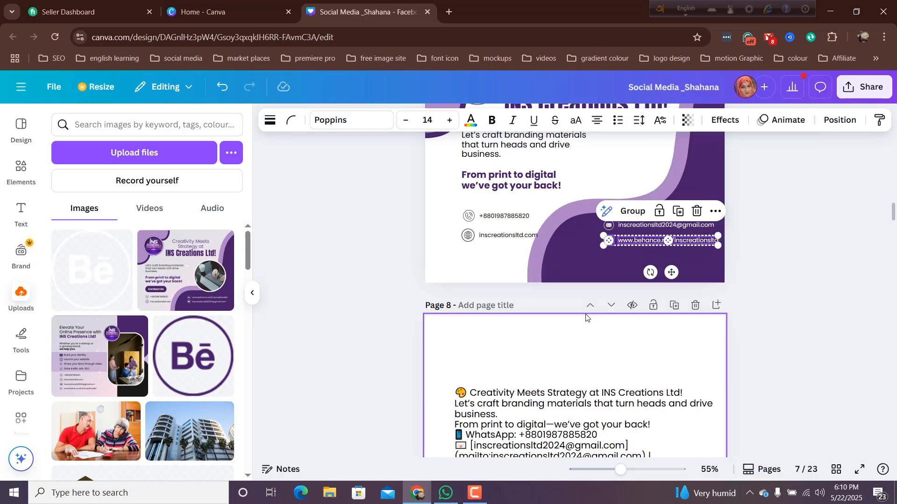
left_click(631, 212)
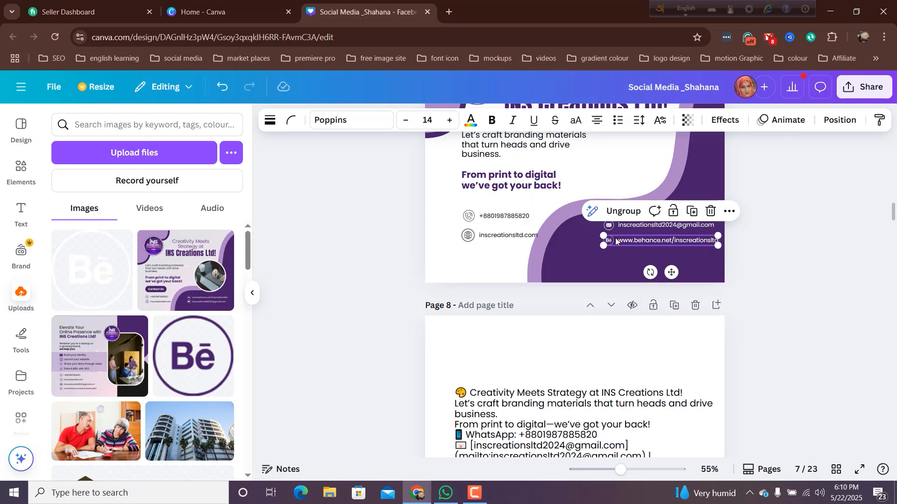
left_click(621, 228)
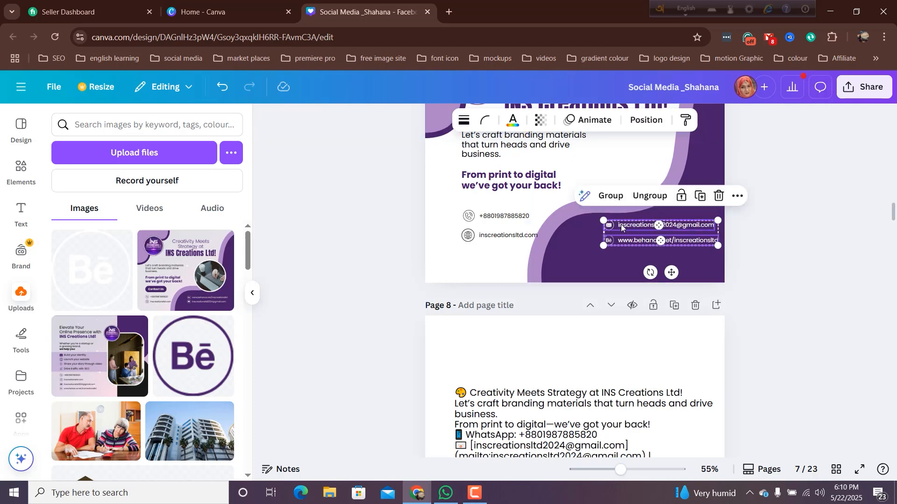
left_click(594, 252)
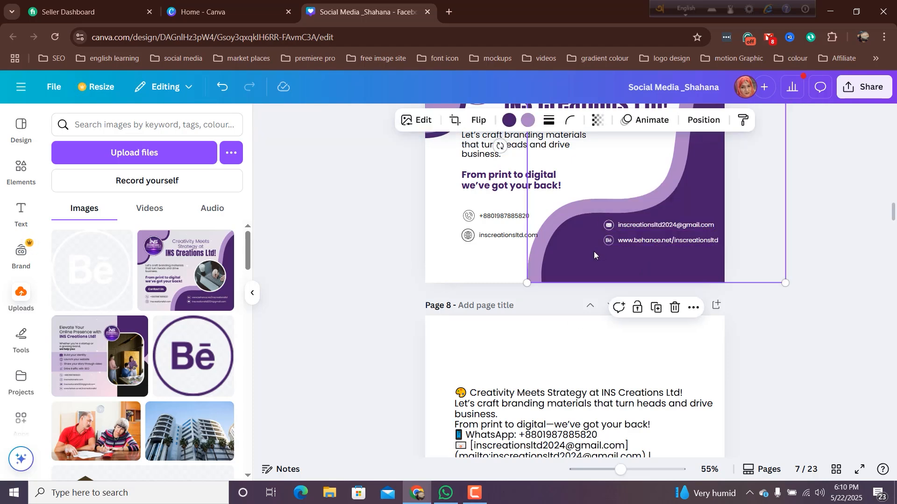
- Group the phone icon with the phone number, and the globe icon with the website address
left_click(472, 218)
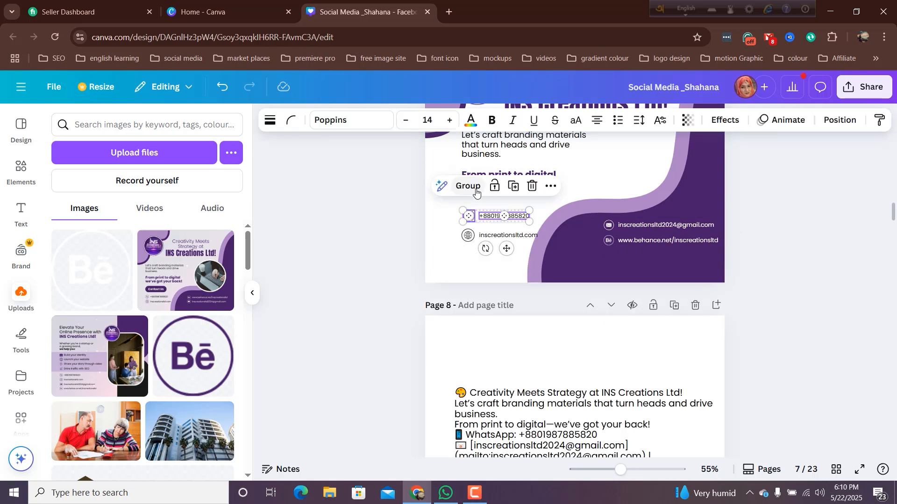
left_click(469, 187)
left_click_drag(459, 249, 489, 237)
left_click(471, 205)
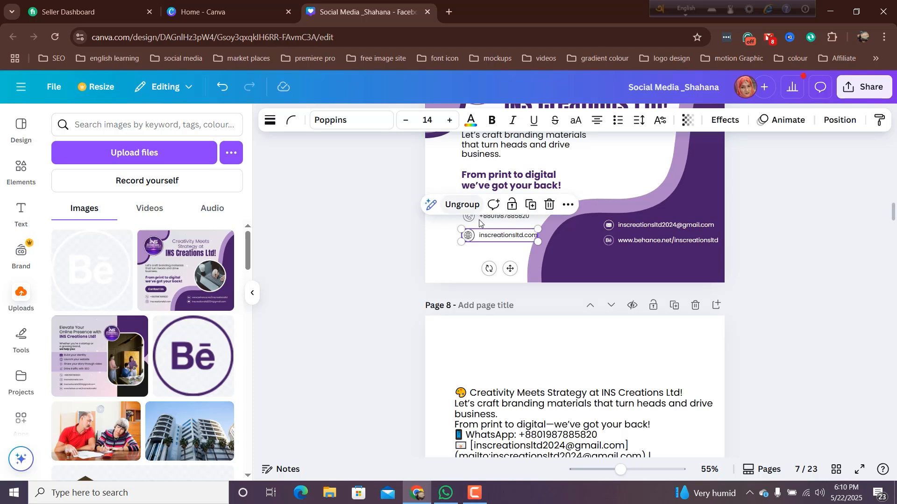
left_click(476, 262)
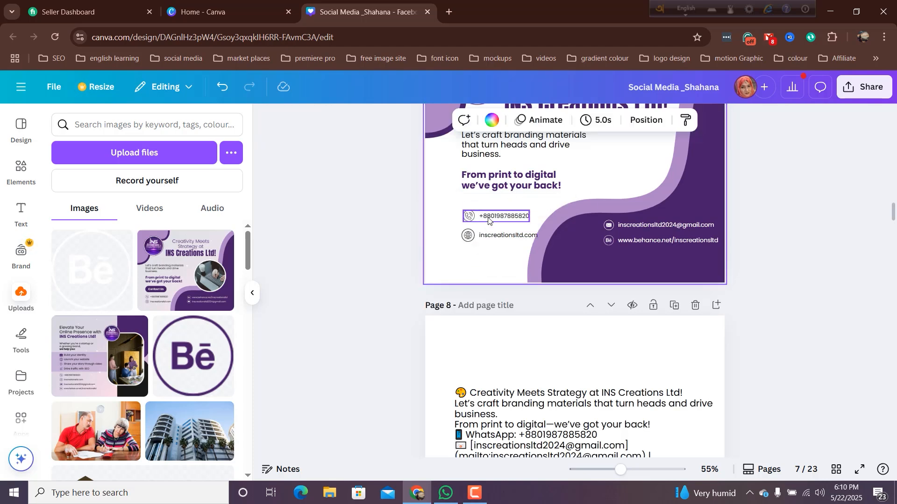
- Move the grouped globe icon and website address slightly down, level with the Behance link
left_click(497, 238)
left_click_drag(497, 237, 498, 242)
left_click(609, 243)
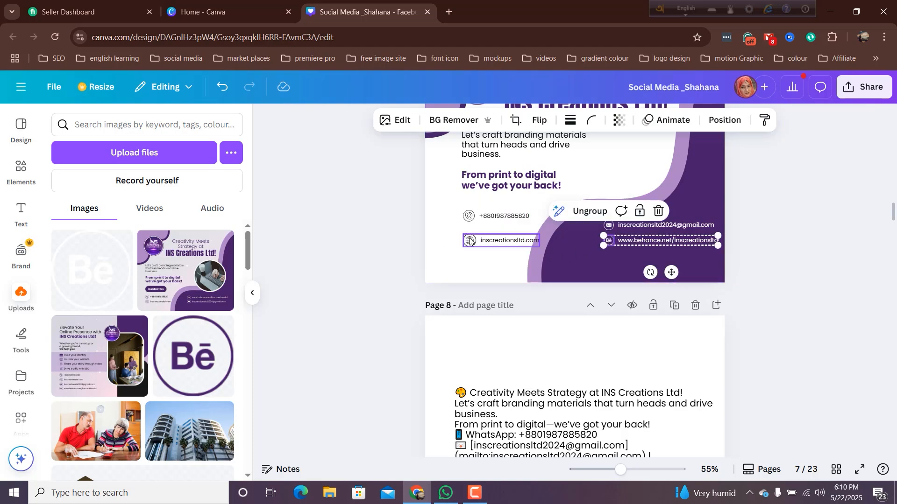
- Align the phone group and the e-mail group to their vertical middle so they share one row
left_click(491, 216)
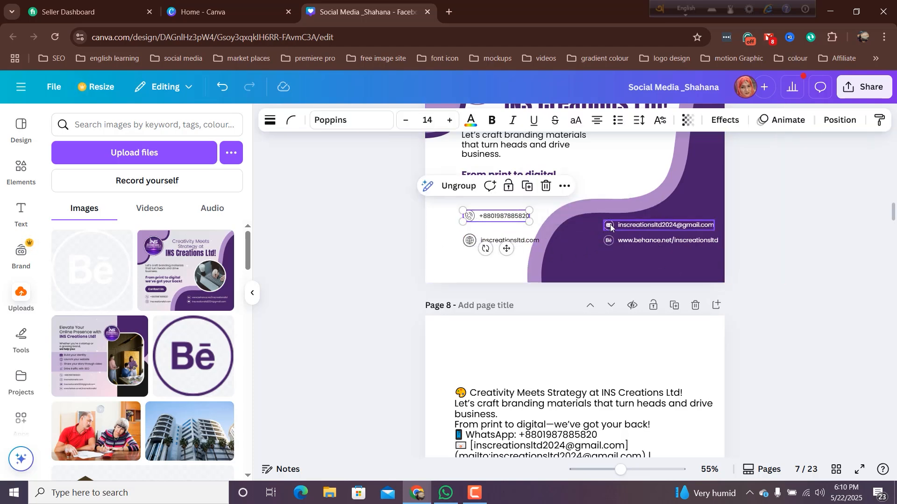
left_click(611, 227)
right_click(611, 227)
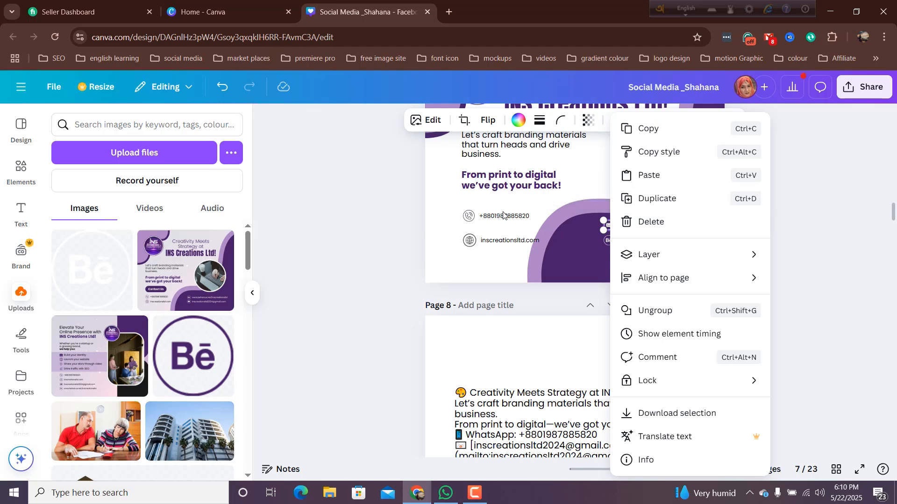
left_click(501, 217)
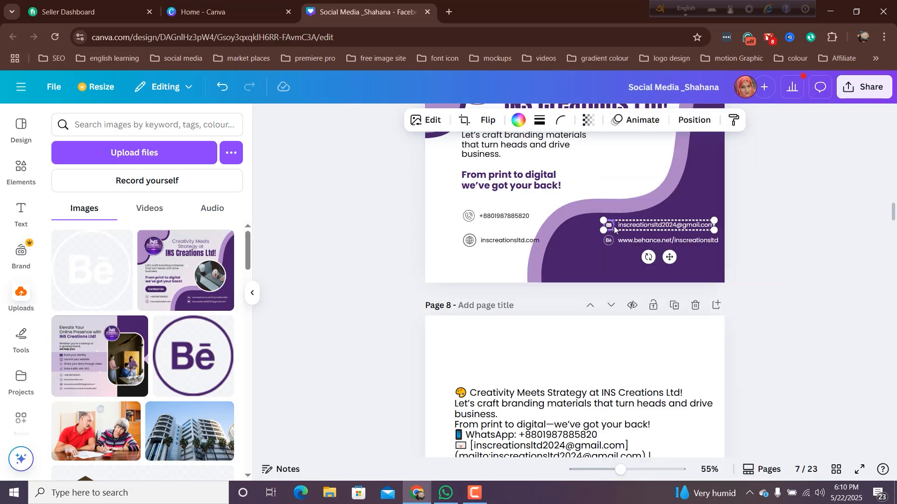
left_click(524, 218, "shift")
right_click(523, 218)
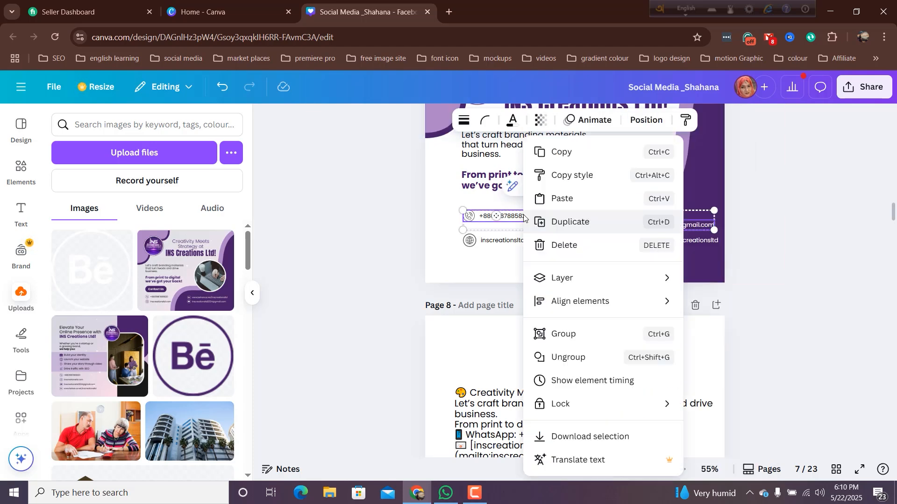
mouse_move(569, 301)
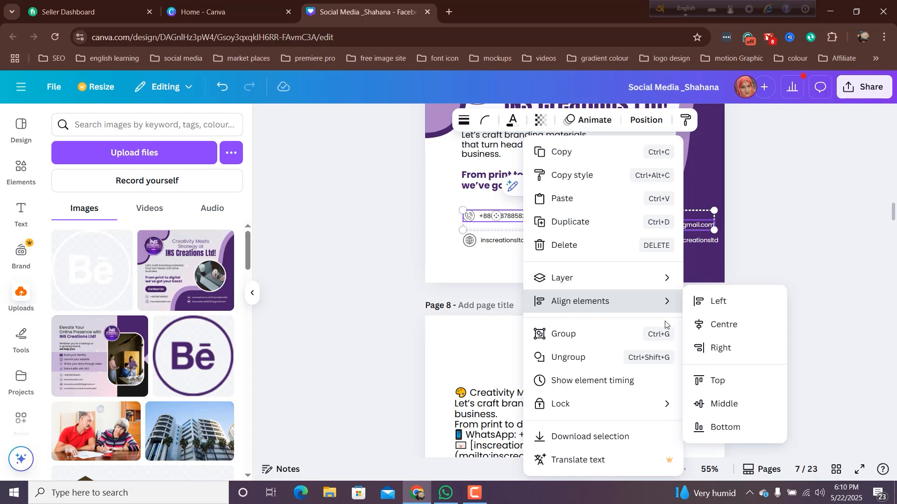
mouse_move(603, 301)
left_click(719, 404)
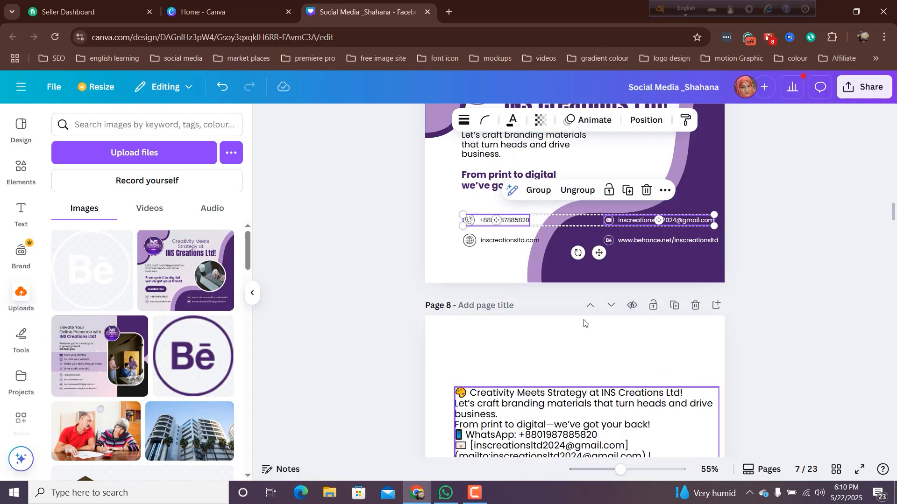
left_click(471, 261)
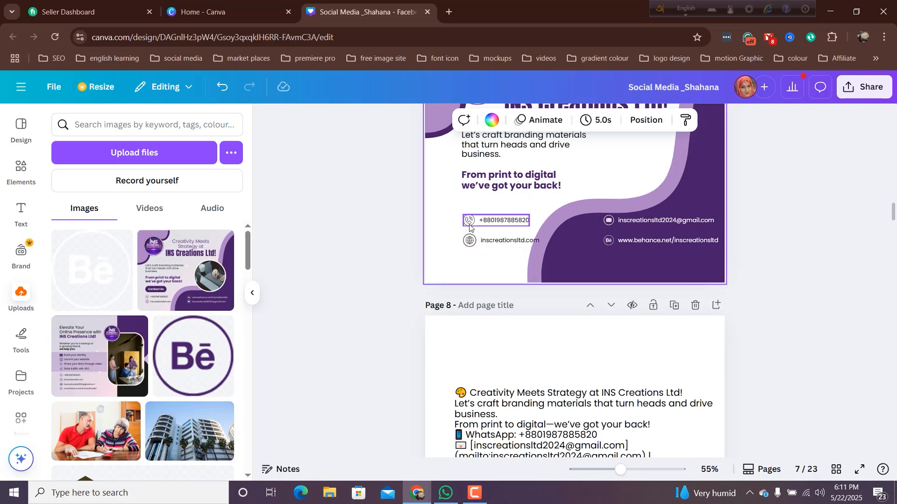
- Select the phone and website groups and move them together slightly down on the white area
left_click(470, 225)
left_click(470, 243, "shift")
left_click_drag(469, 243, 469, 252)
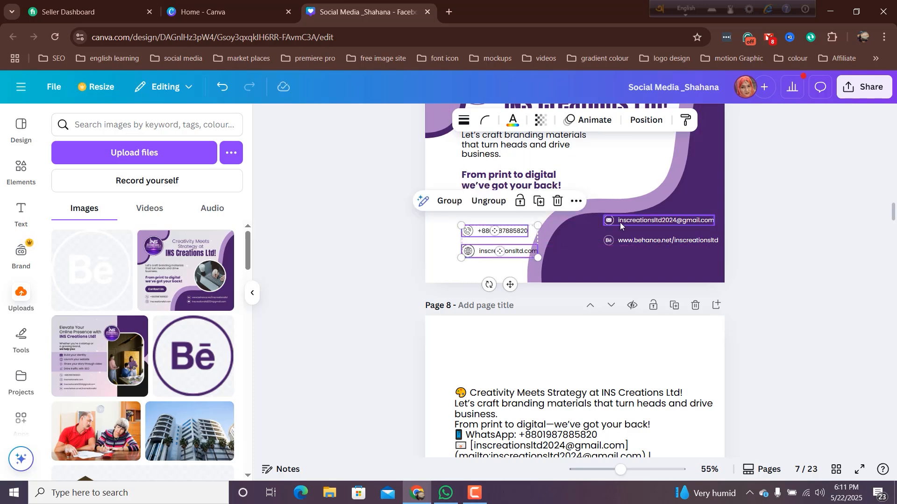
- Select the e-mail and Behance groups and shift them together to the left within the dark purple wave
left_click(623, 221)
left_click(622, 242, "shift")
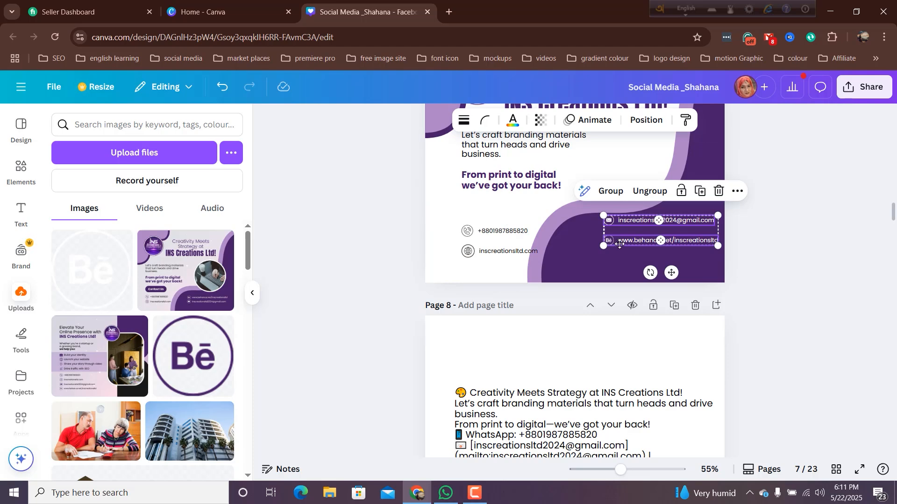
left_click_drag(620, 243, 607, 244)
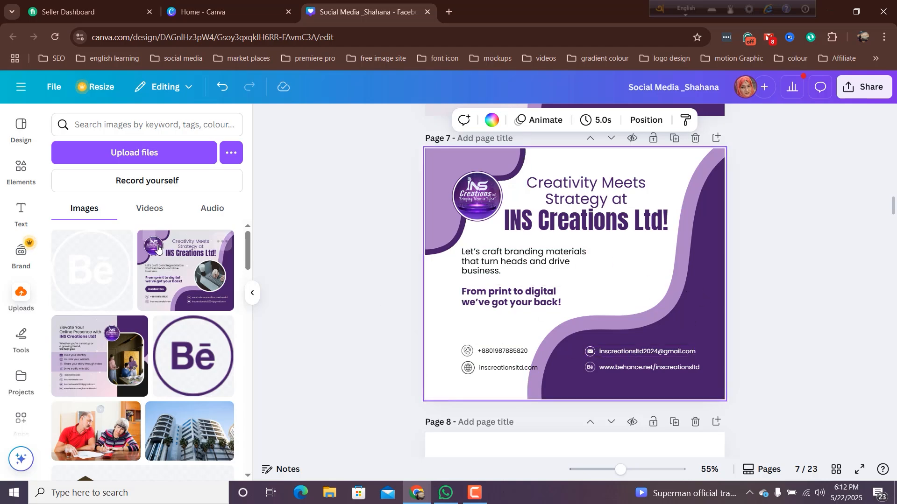
- Add the recently used circular frame to page 7, shrink it and place it beside the supporting text, above the e-mail address
left_click(19, 172)
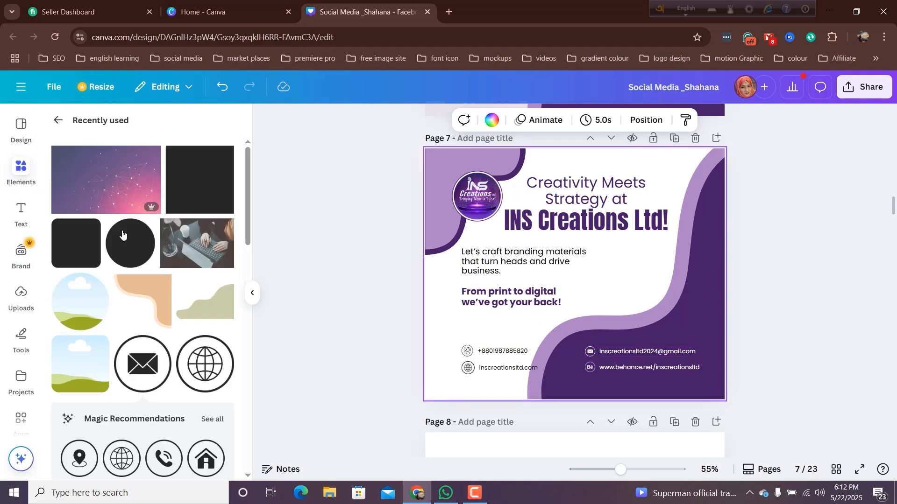
left_click(71, 308)
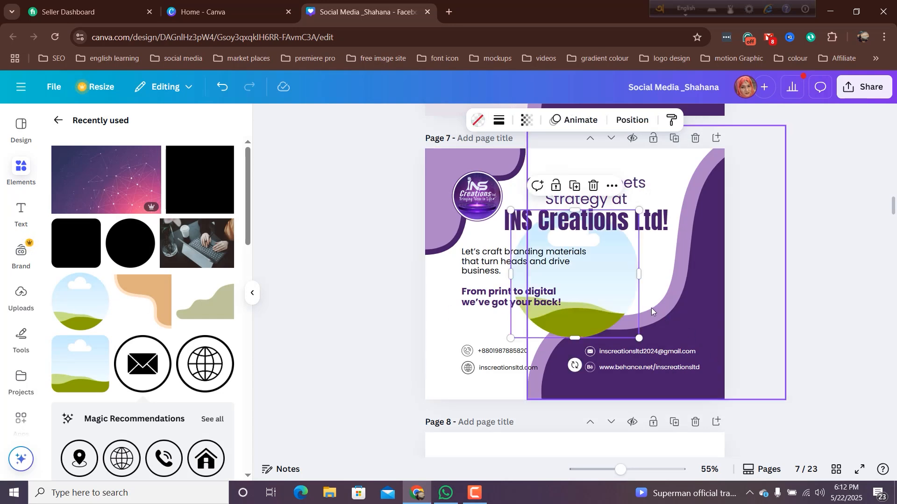
left_click_drag(605, 285, 653, 282)
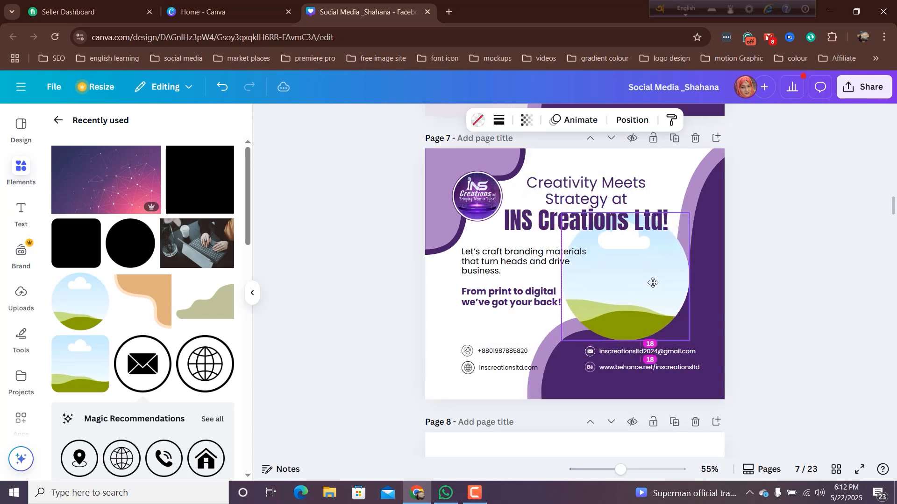
left_click_drag(562, 215, 601, 251)
left_click_drag(644, 286, 645, 283)
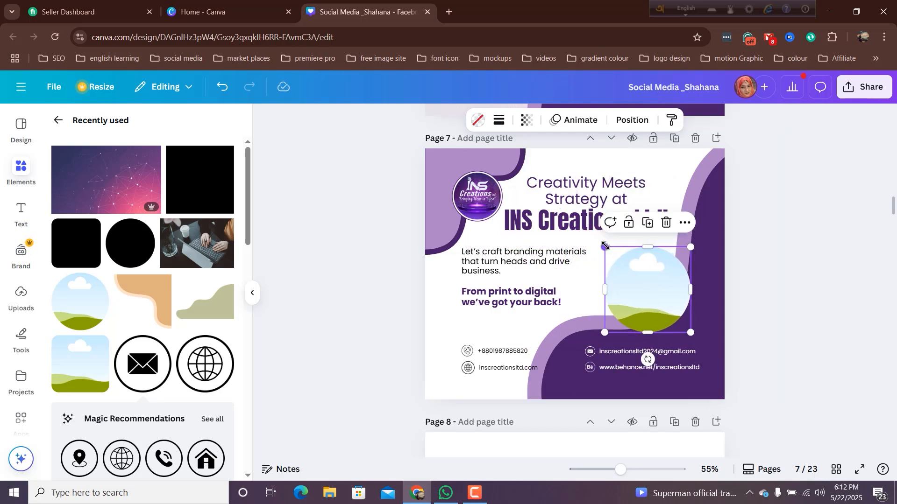
mouse_move(603, 246)
left_mouse_down()
mouse_move(590, 233)
mouse_move(596, 239)
left_mouse_up()
left_click_drag(627, 286, 630, 291)
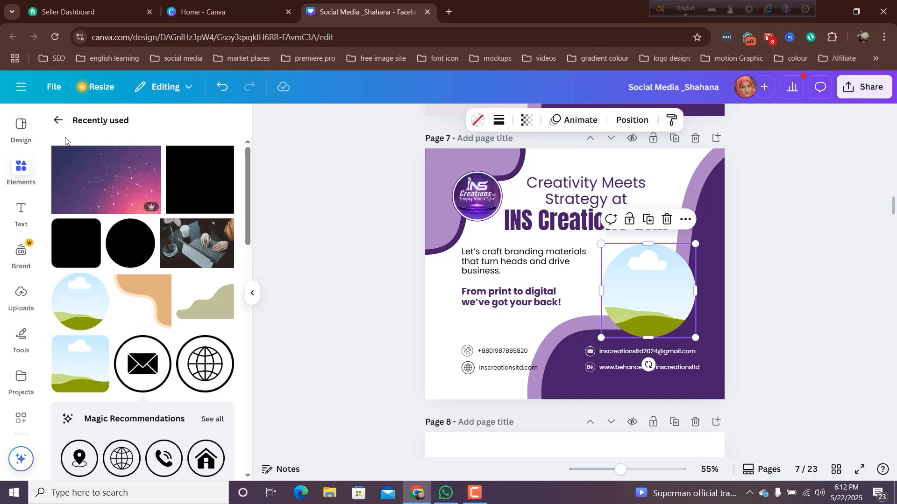
- Search the elements again for "working in a laptop photos" and browse all the photo results
left_click(58, 120)
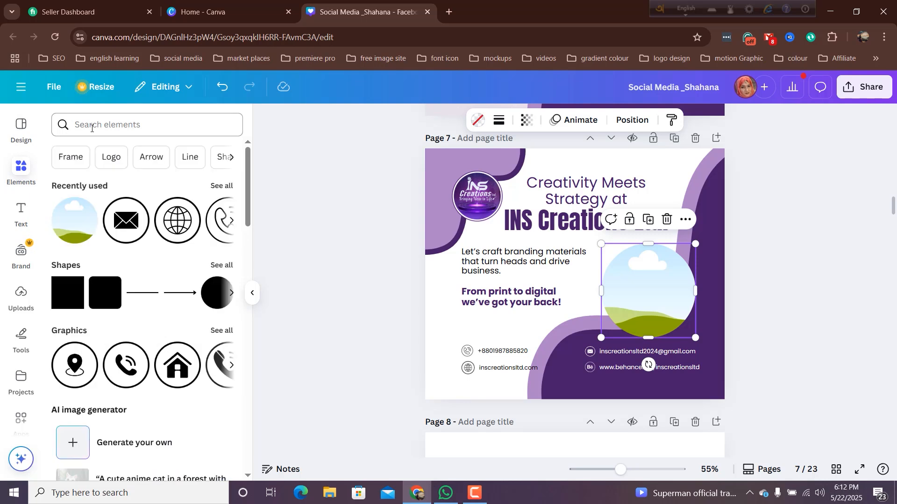
left_click(91, 127)
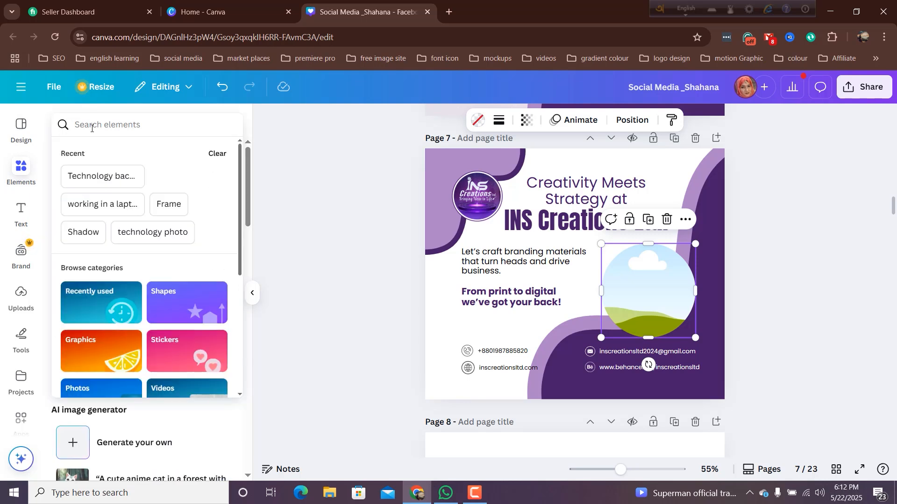
left_click(87, 202)
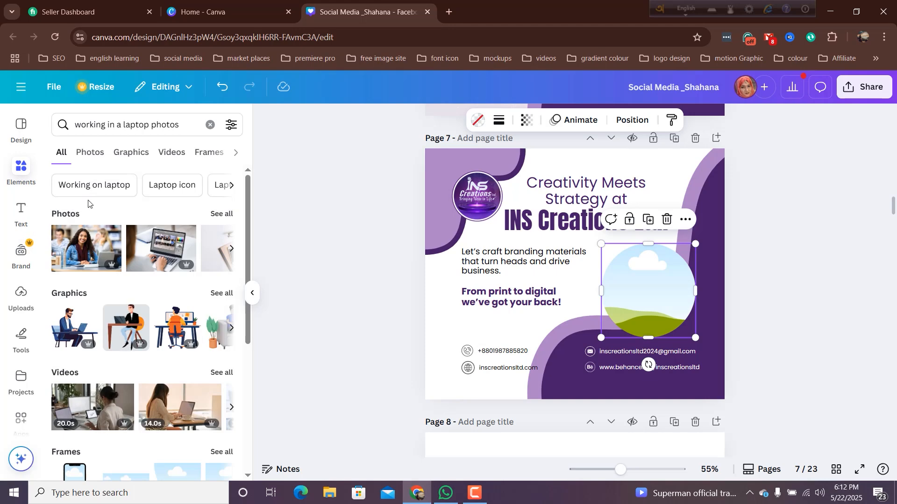
scroll(148, 251, "down", 5)
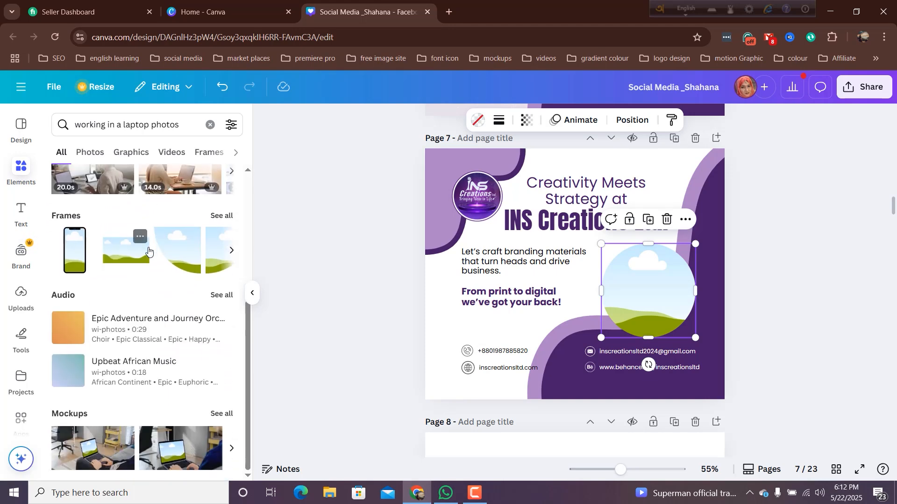
scroll(148, 251, "up", 5)
mouse_move(148, 251)
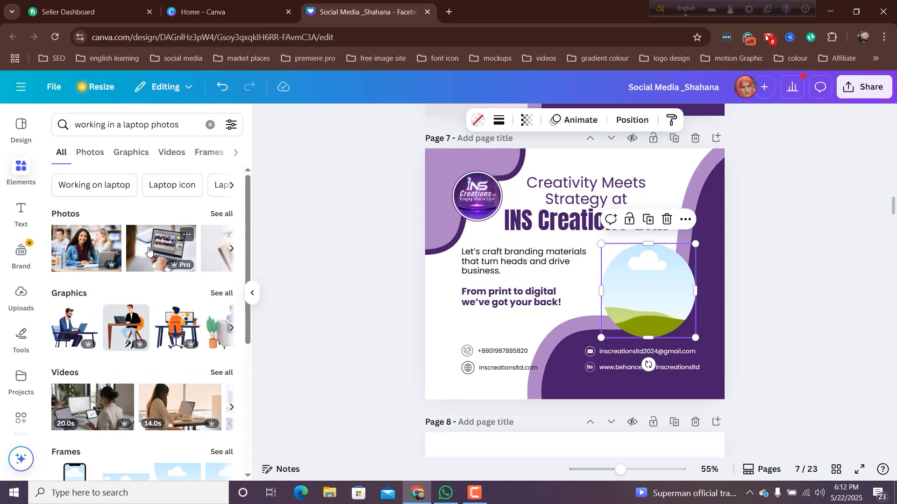
left_click(222, 214)
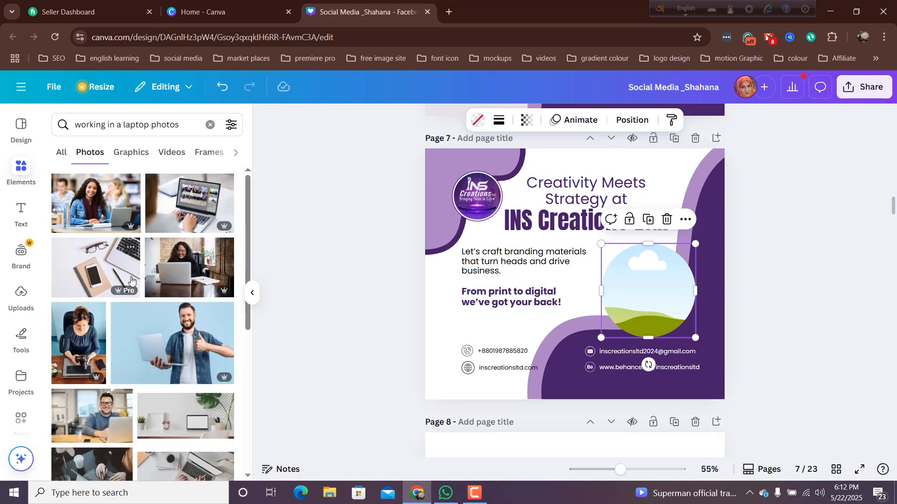
scroll(127, 285, "down", 3)
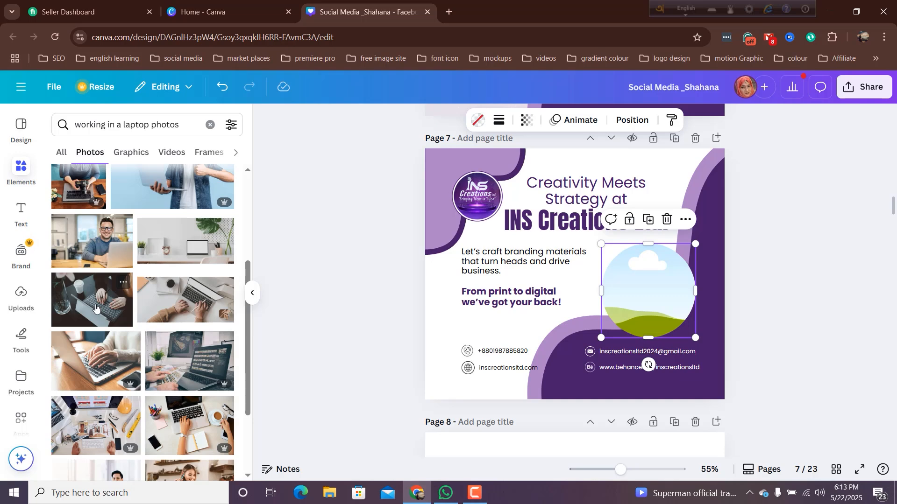
- Insert the dark photo of hands typing on a laptop, scale it down and drop it into the circular frame
left_click(95, 307)
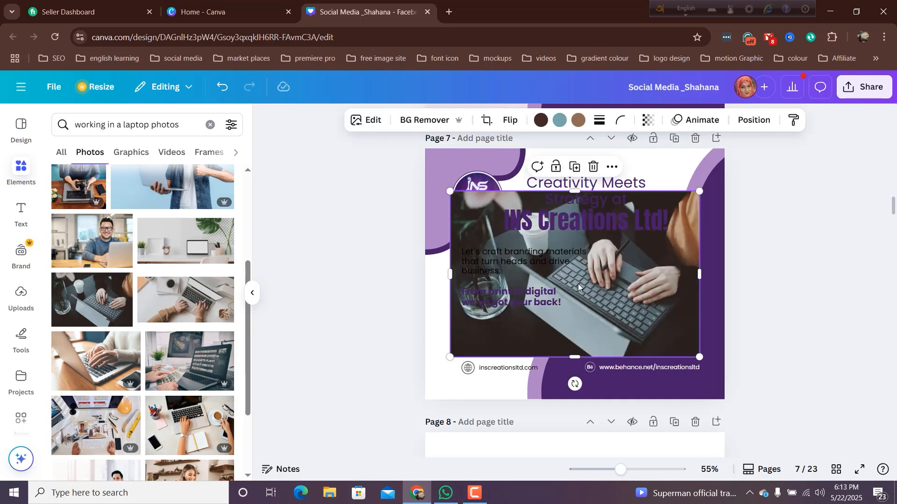
left_click_drag(450, 191, 549, 254)
left_click_drag(611, 313, 622, 301)
left_click(629, 294)
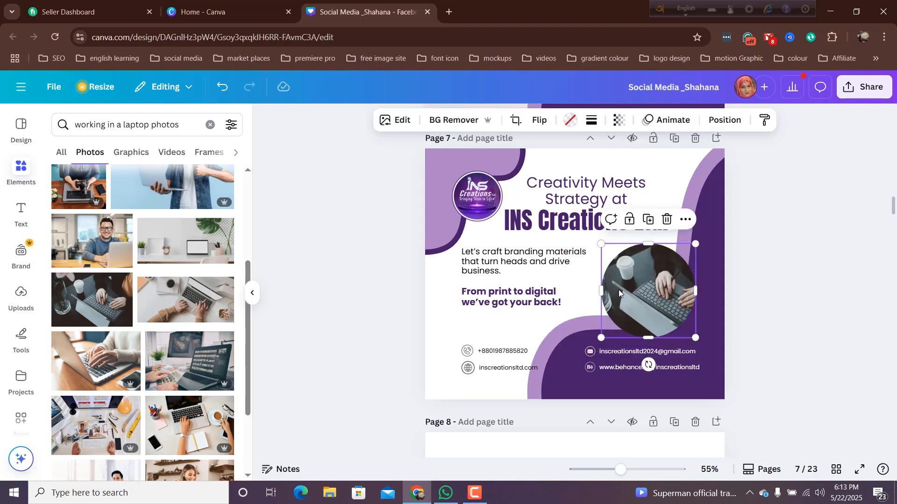
- Give the circular laptop photo a solid white border with a weight of 10
left_click(591, 120)
mouse_move(518, 202)
left_mouse_down()
mouse_move(532, 204)
mouse_move(529, 197)
left_mouse_up()
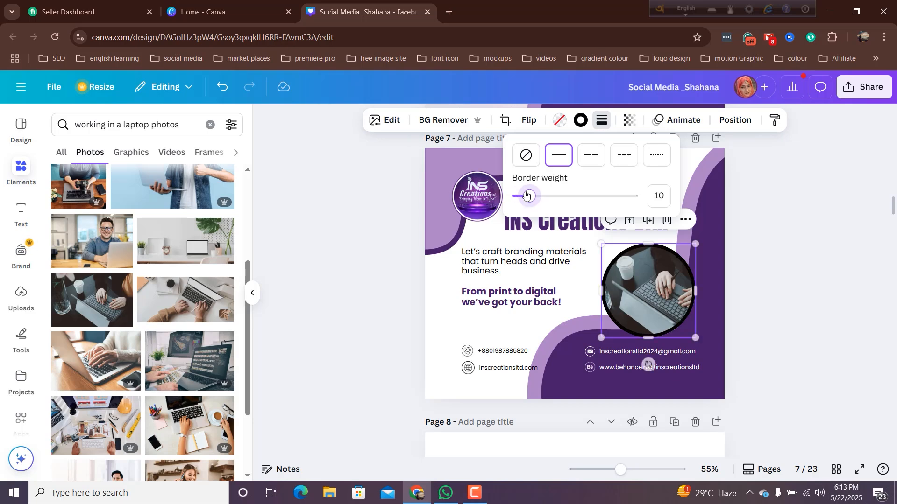
left_click(579, 120)
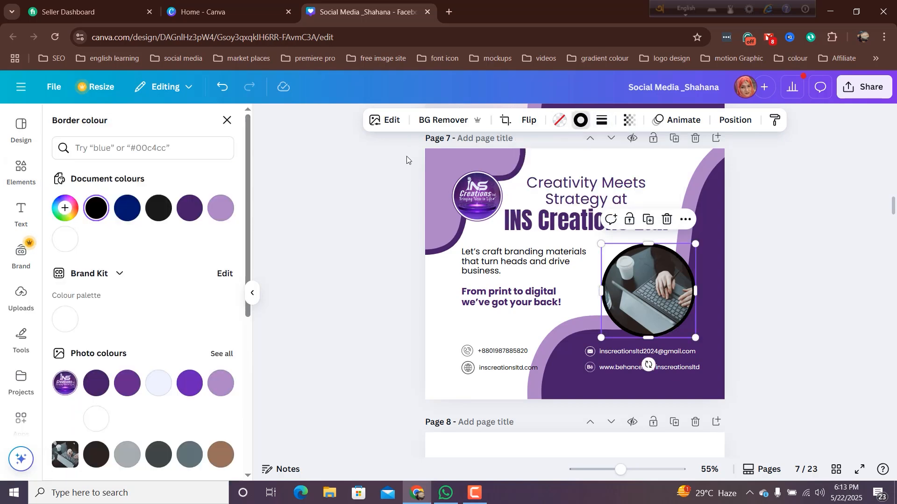
left_click(66, 240)
left_click(390, 357)
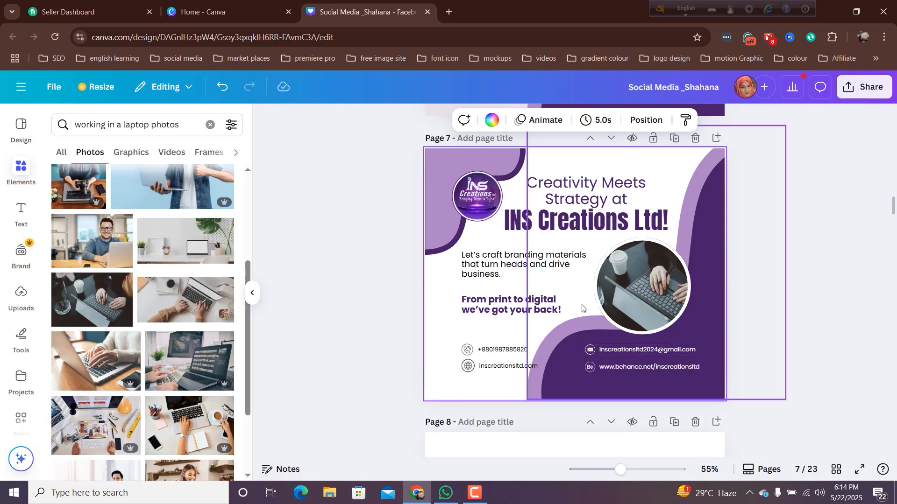